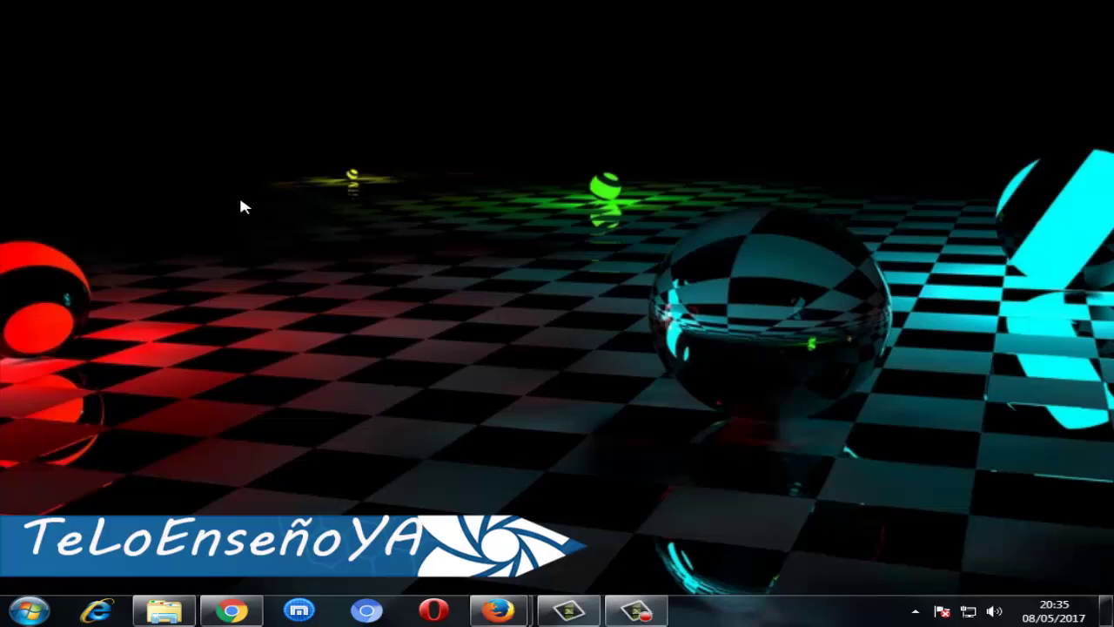
Refresh the desktop, and review the viewer comments on the YouTube video in Chrome
right_click(238, 197)
click(285, 247)
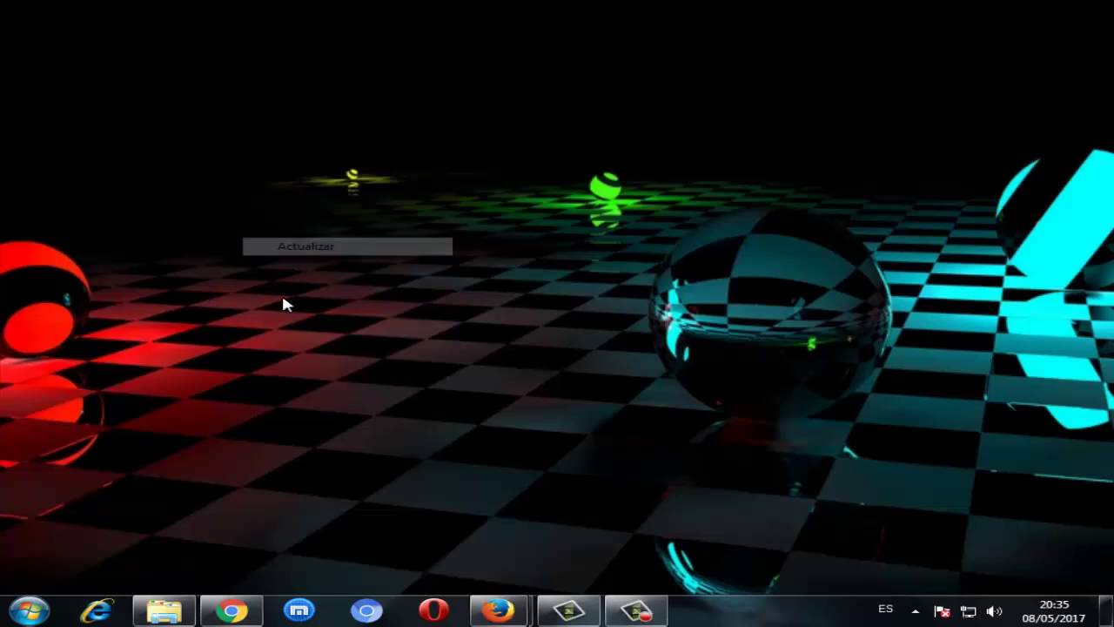
click(232, 610)
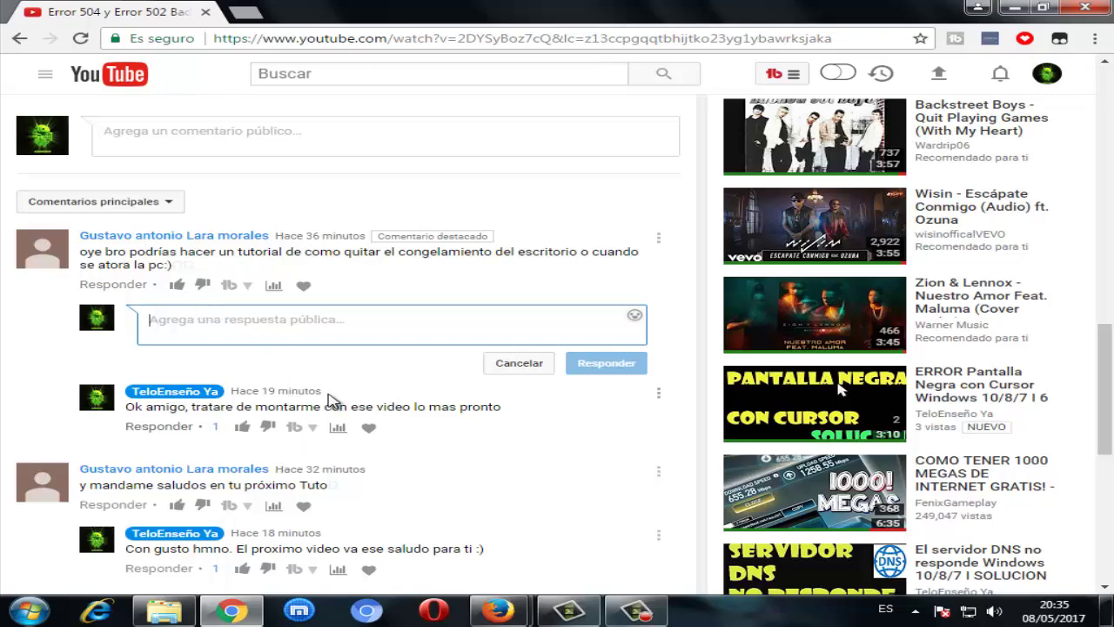
scroll(348, 391, up, 3)
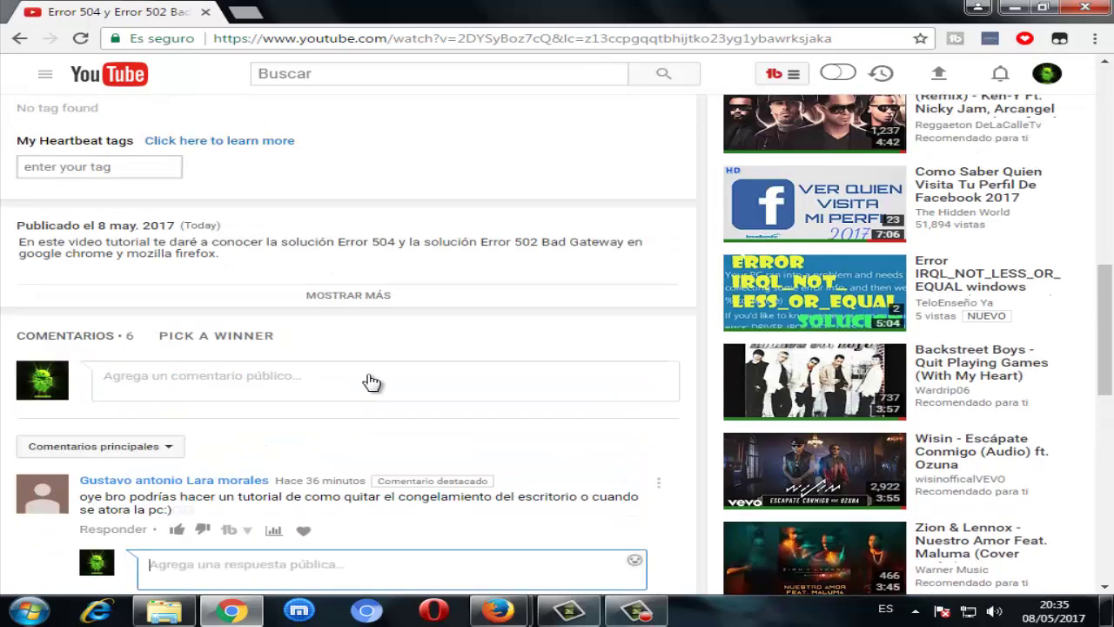
click(1012, 7)
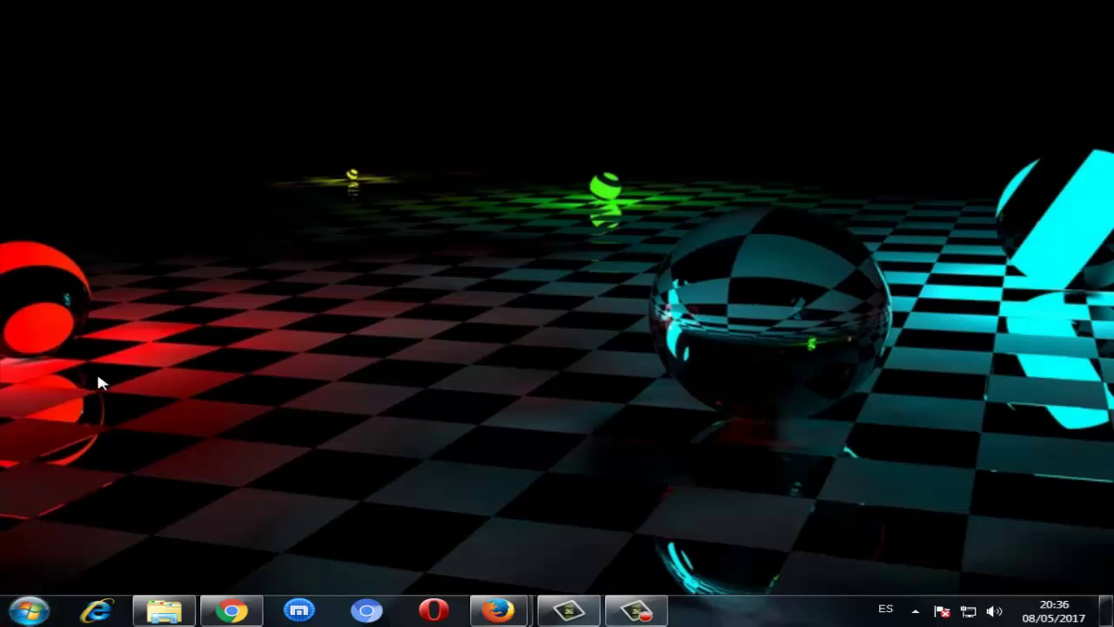
Open the user's temporary files folder by running %temp% from the Windows Run dialog
key(super+r)
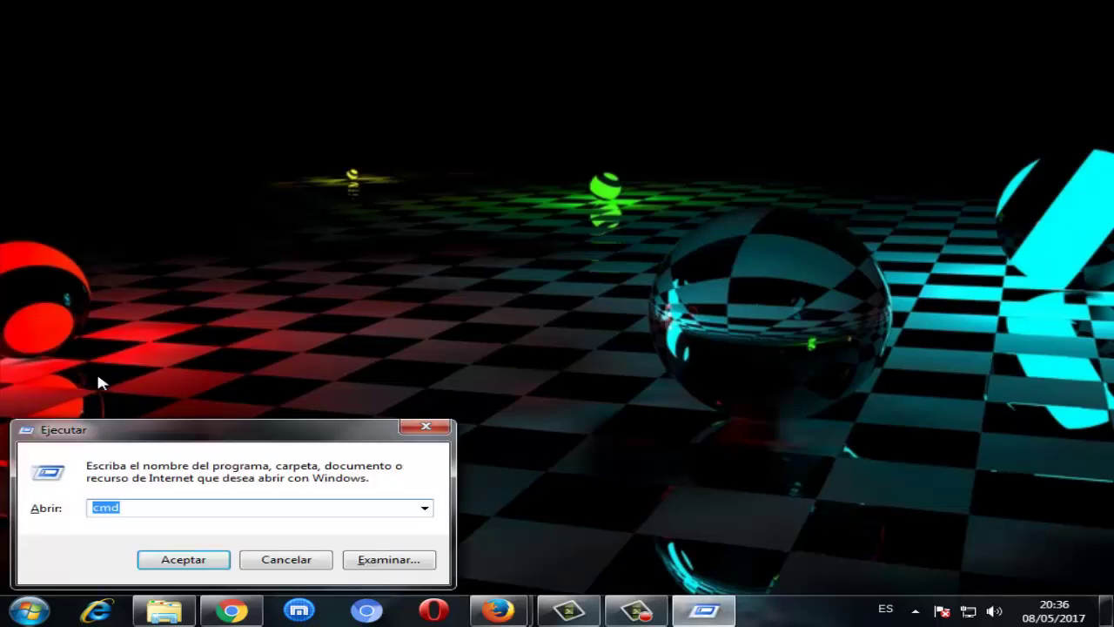
key(BackSpace)
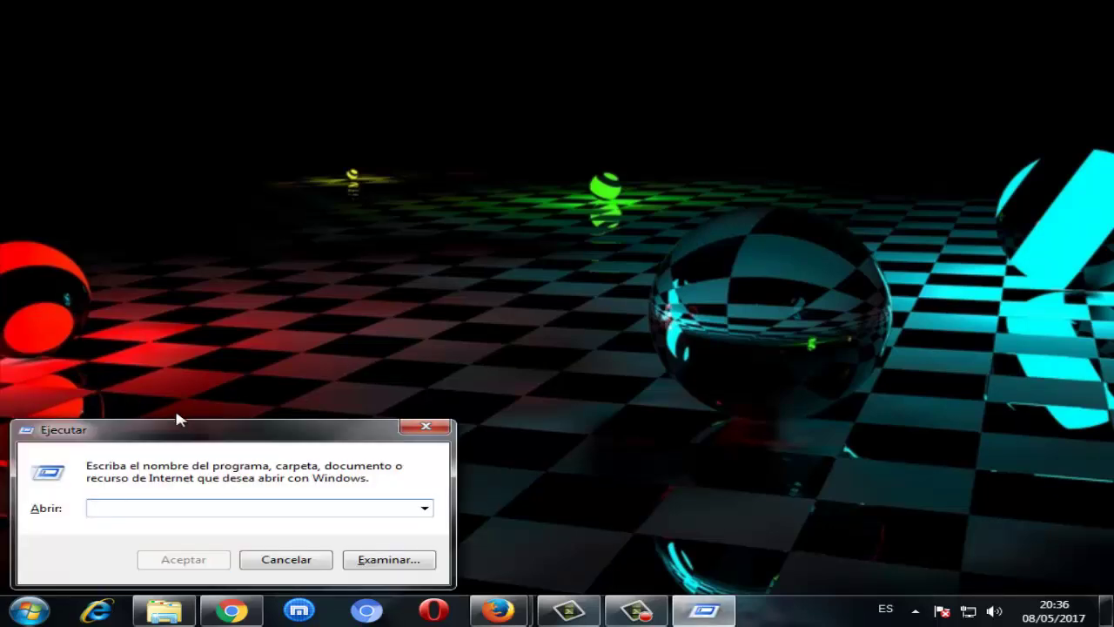
drag(184, 436, 184, 422)
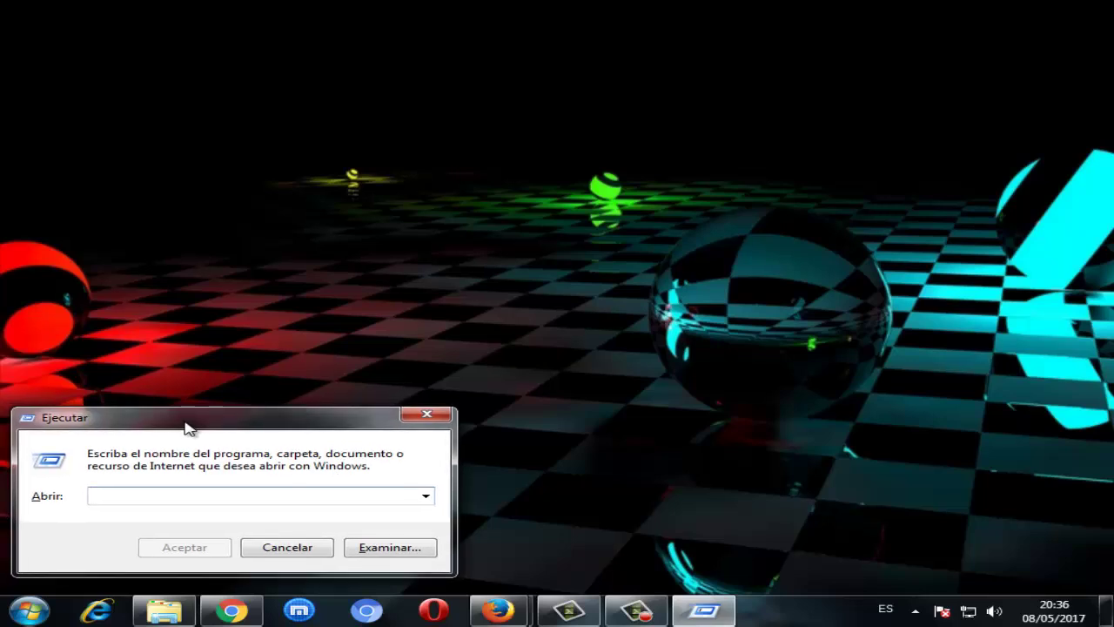
text(%temp%)
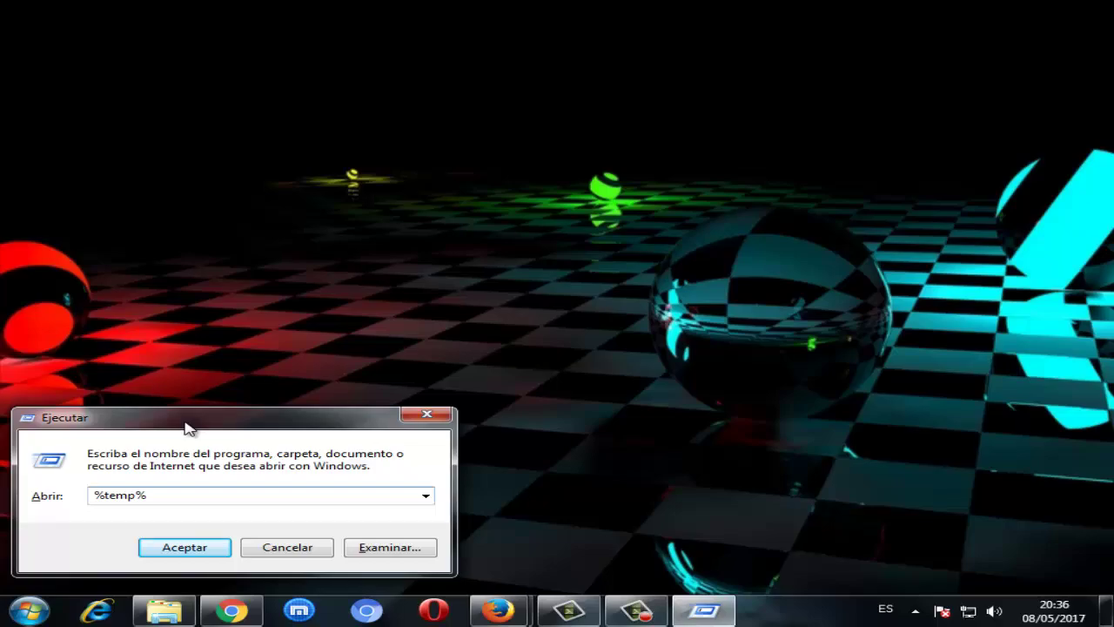
key(Return)
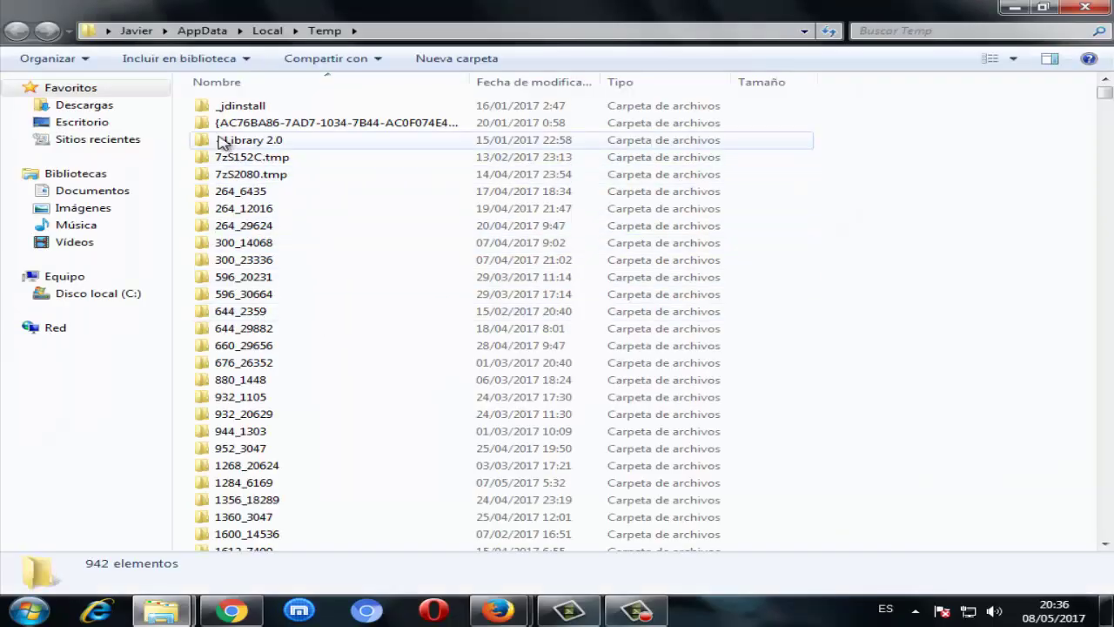
Select all files and folders in the Temp folder and send them to the Recycle Bin
scroll(1111, 135, down, 6)
mouse_move(1110, 106)
mouse_down()
mouse_move(1095, 207)
mouse_move(1090, 540)
mouse_move(1101, 90)
mouse_up()
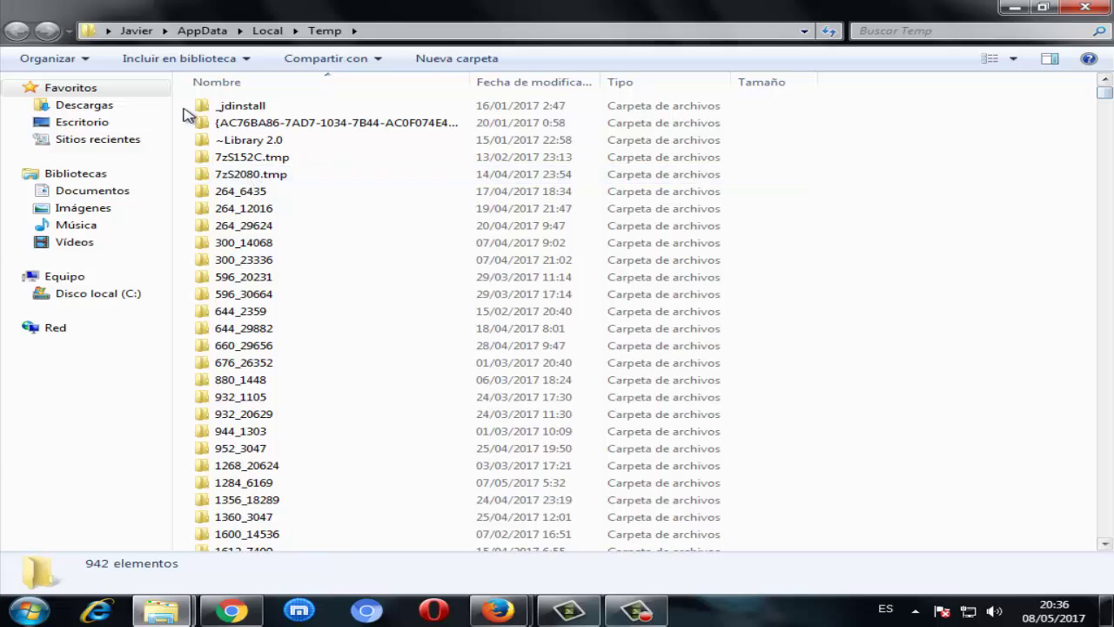
drag(186, 106, 912, 566)
scroll(500, 322, down, 20)
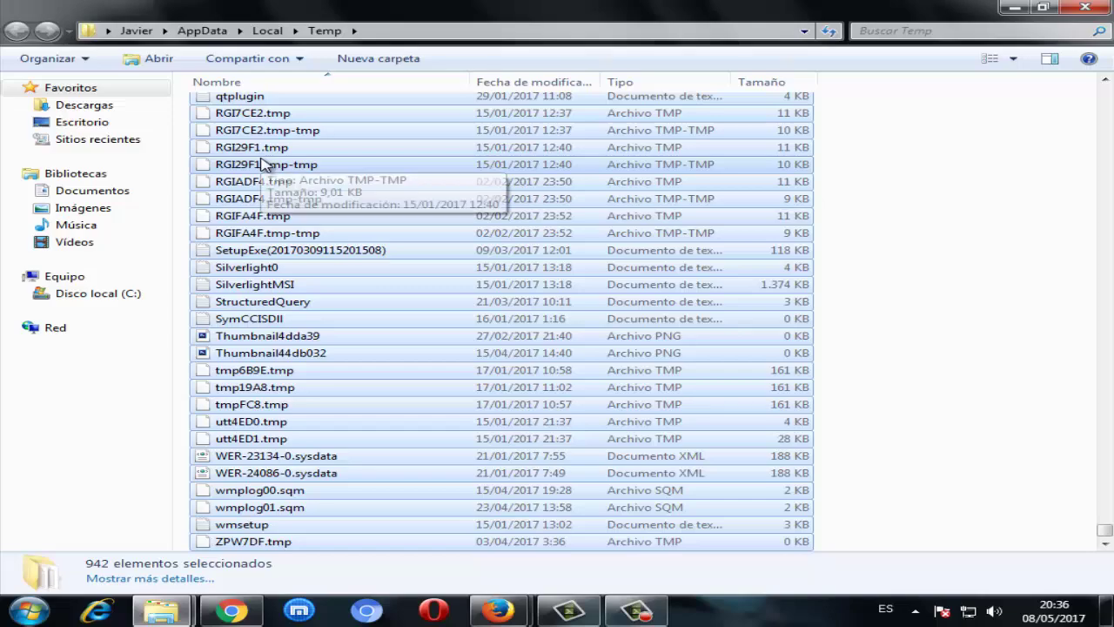
scroll(933, 352, up, 8)
scroll(934, 352, up, 10)
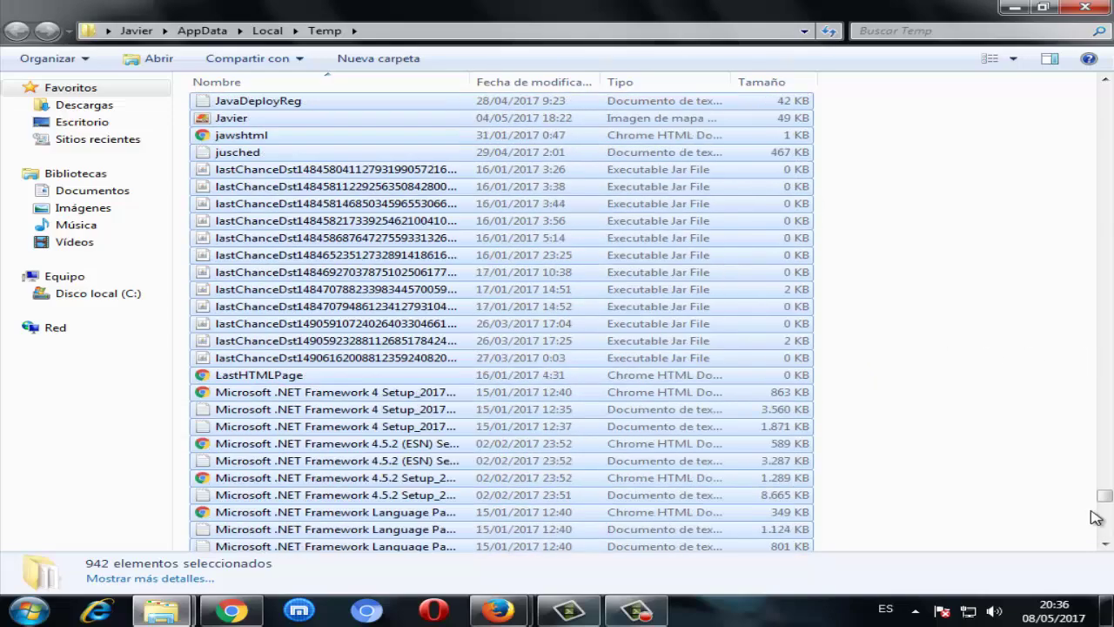
drag(1104, 495, 1104, 91)
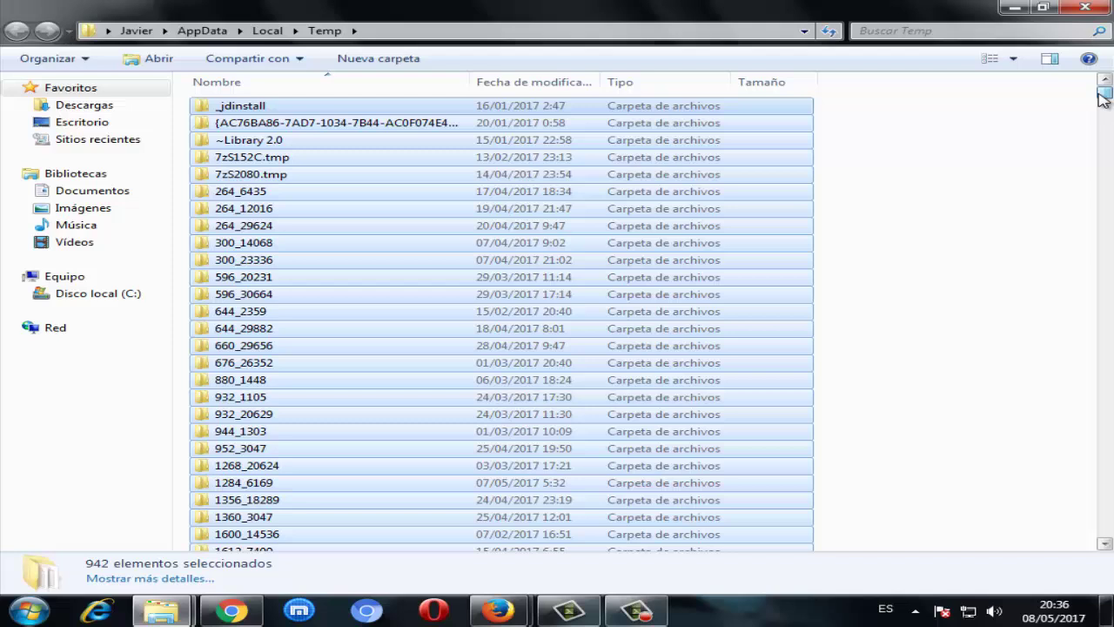
right_click(252, 127)
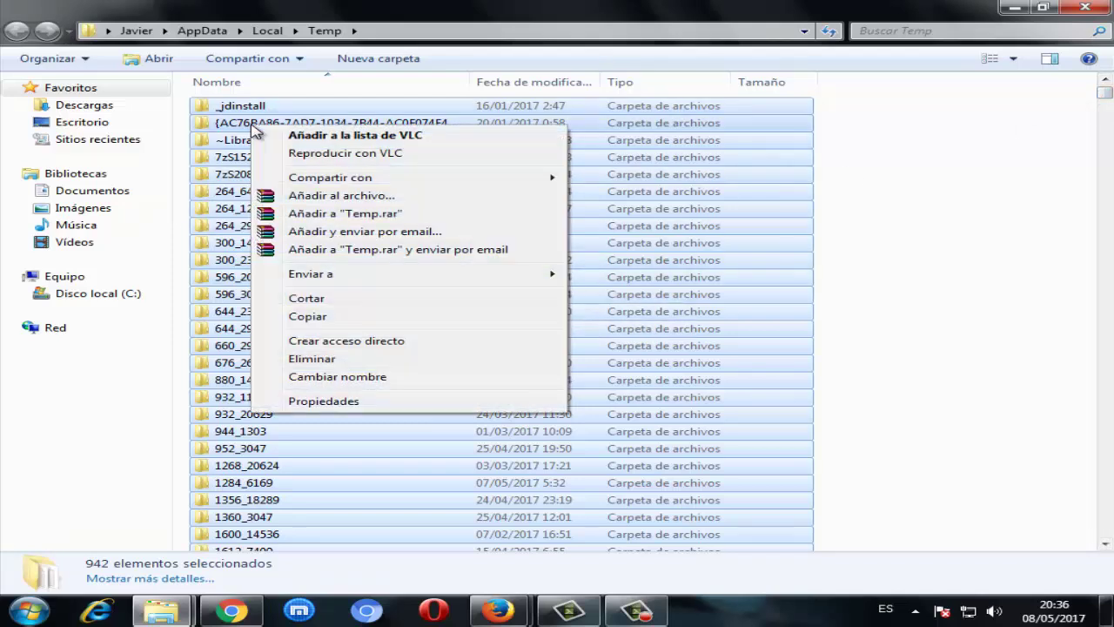
click(335, 363)
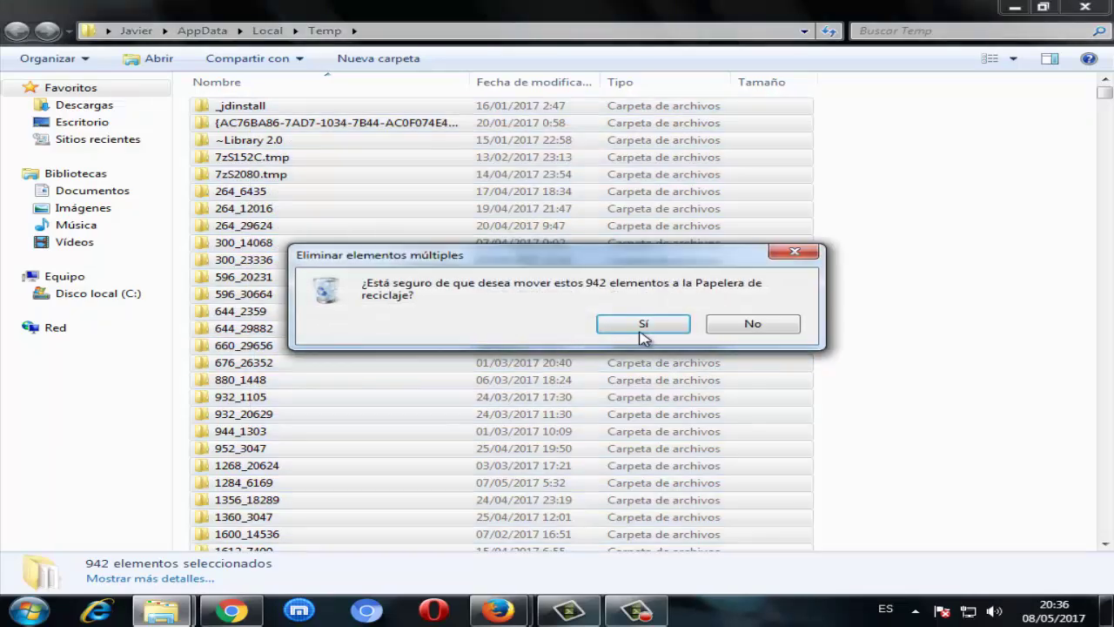
drag(530, 256, 496, 231)
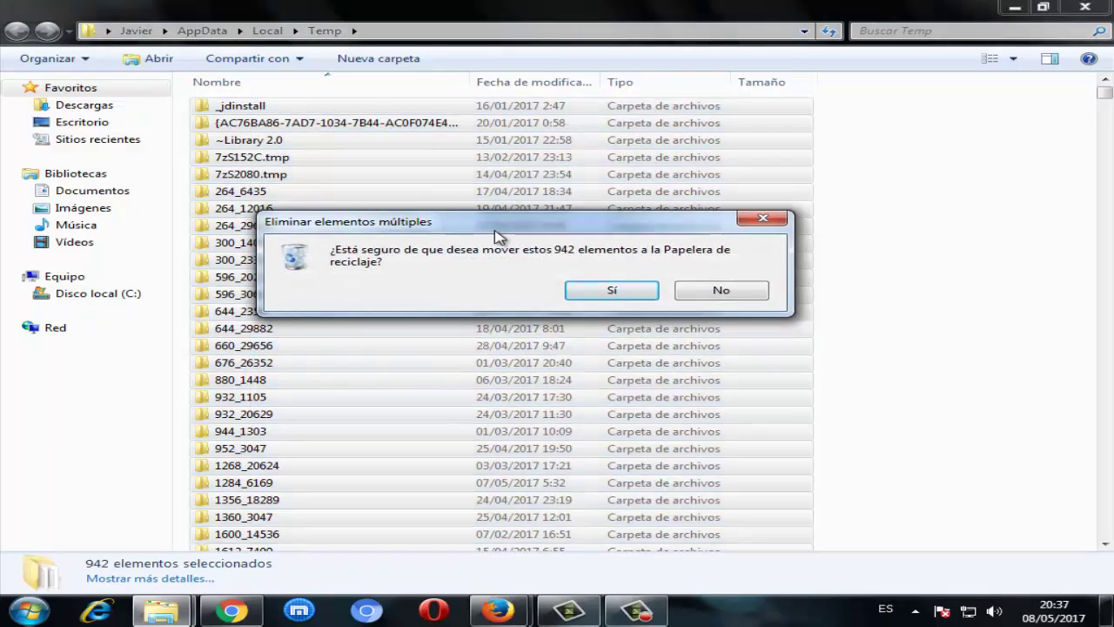
drag(486, 272, 502, 296)
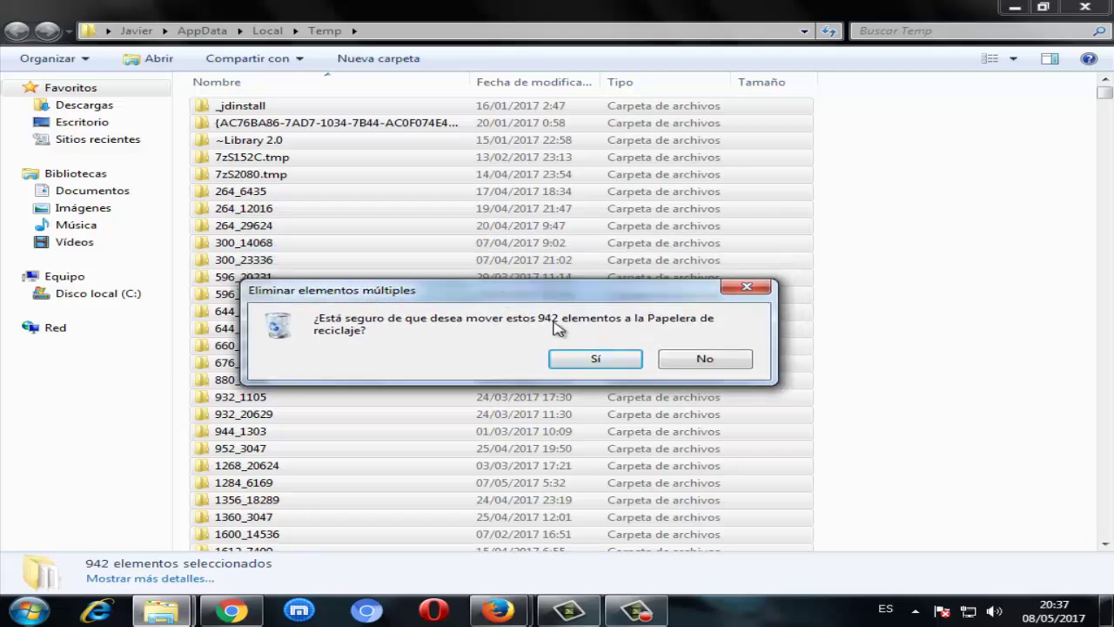
click(592, 361)
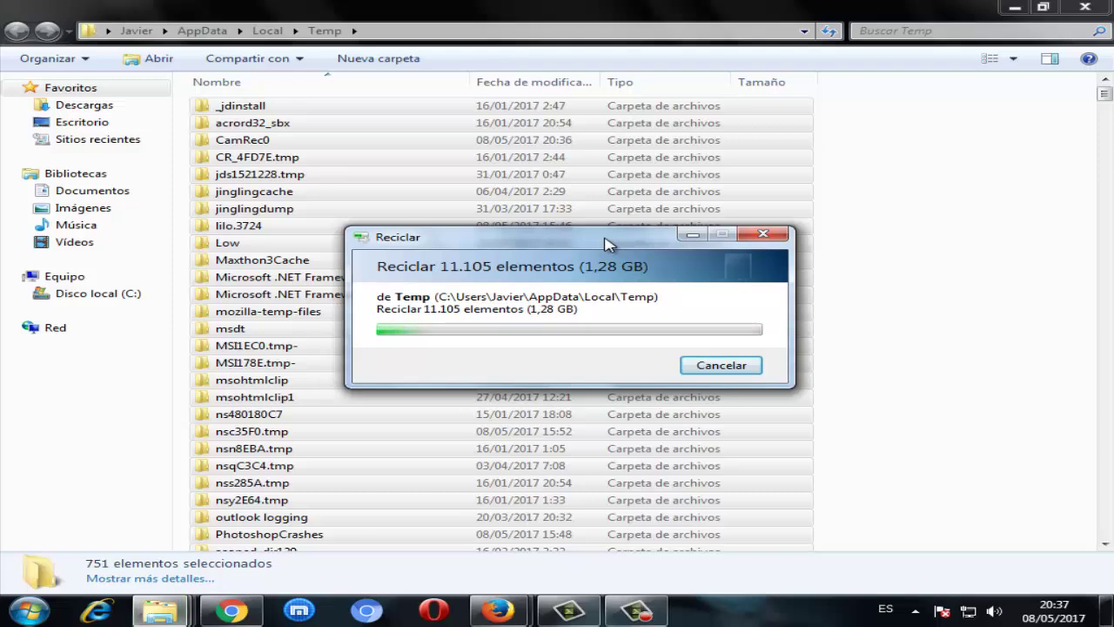
Minimize the Temp folder window and reposition the recycling progress dialog on the desktop
drag(615, 247, 576, 291)
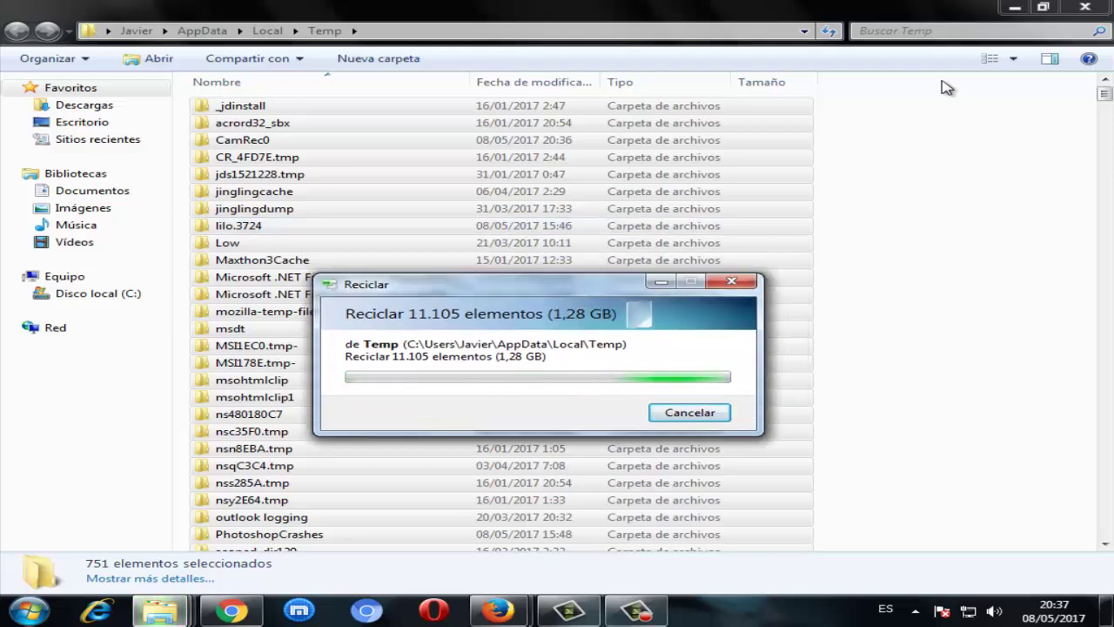
click(1014, 8)
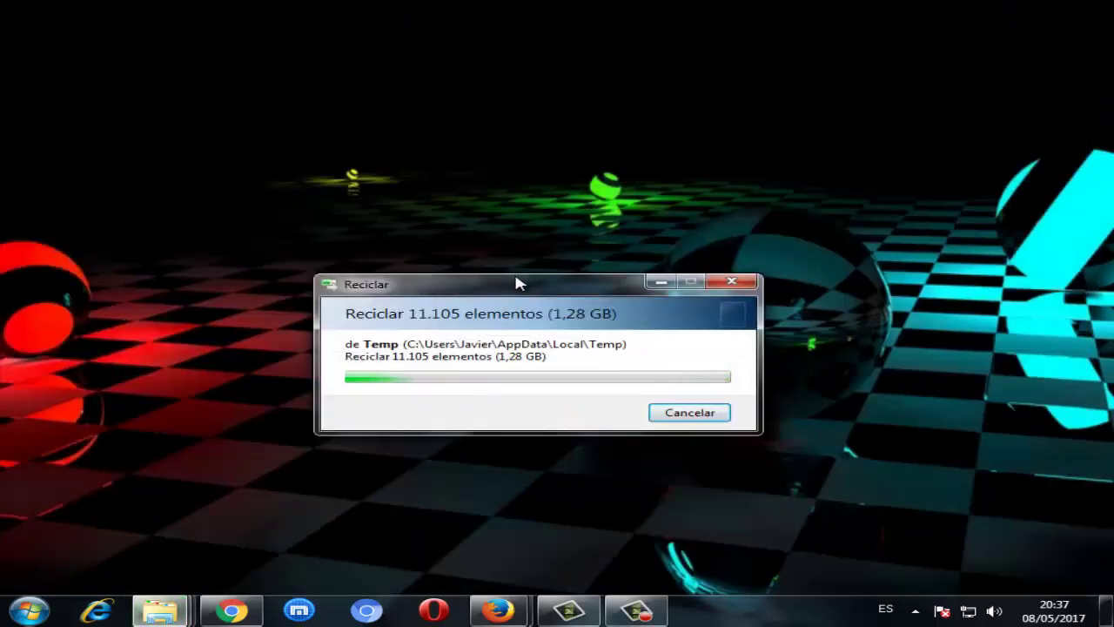
drag(435, 296, 389, 240)
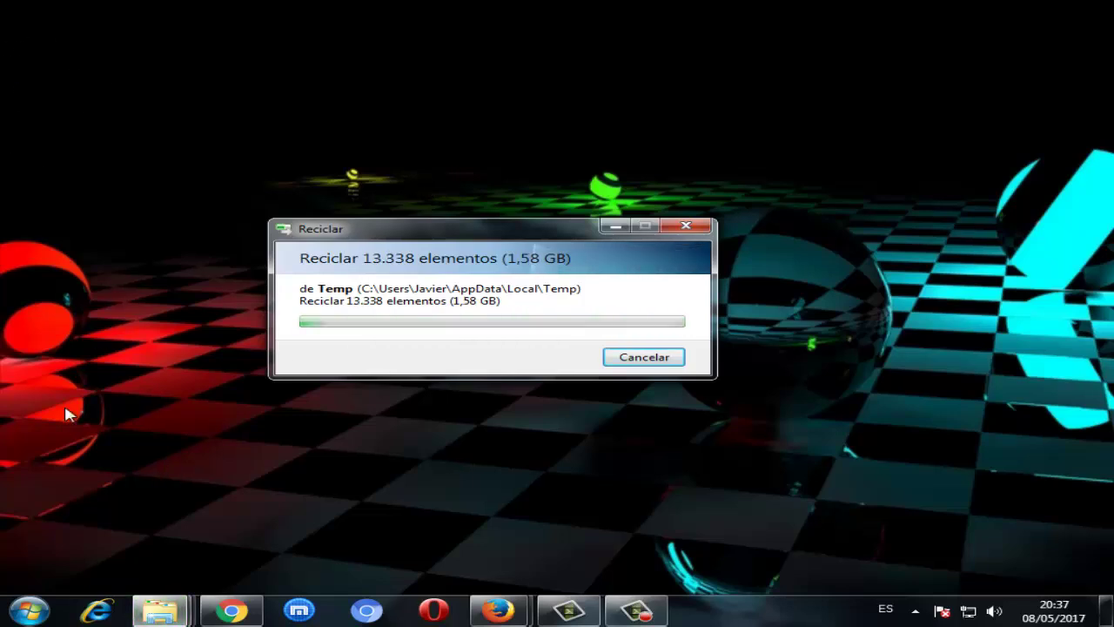
click(21, 590)
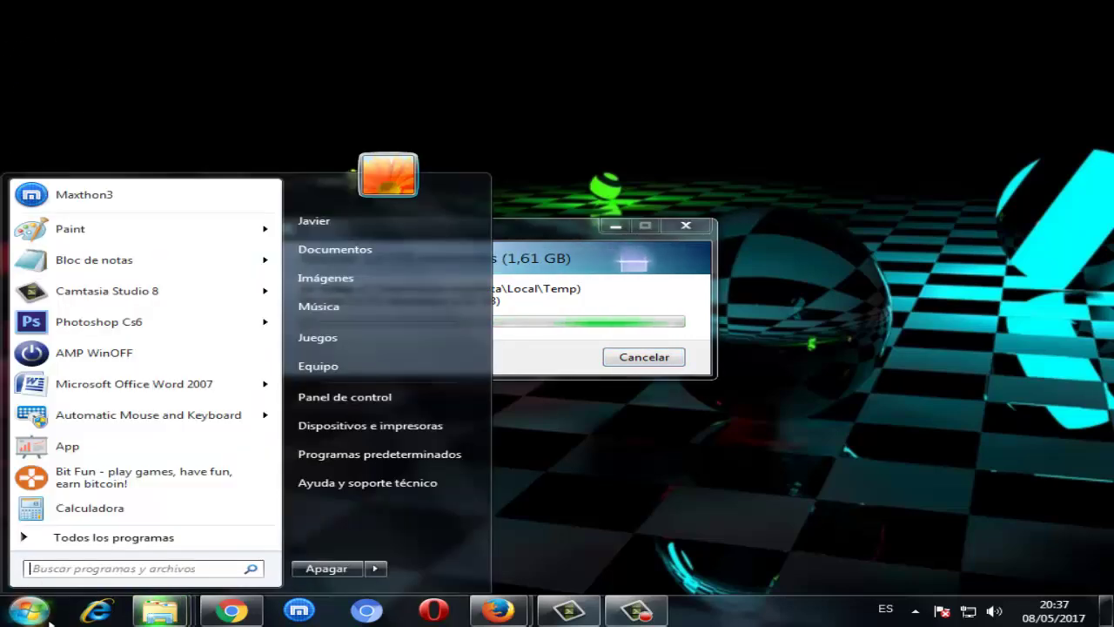
click(607, 116)
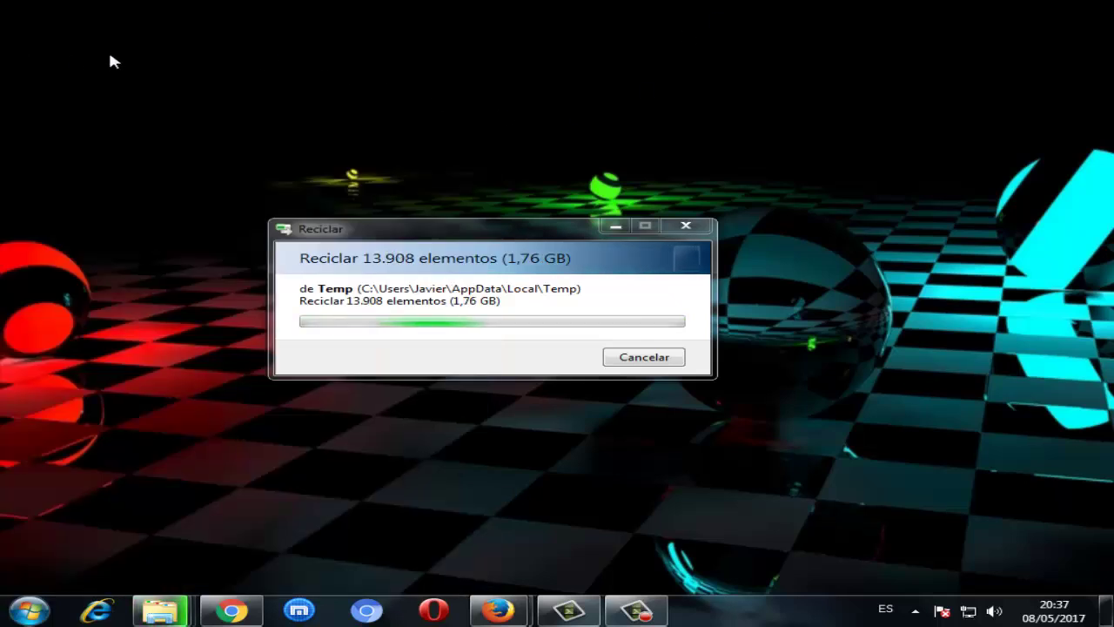
right_click(110, 54)
click(645, 107)
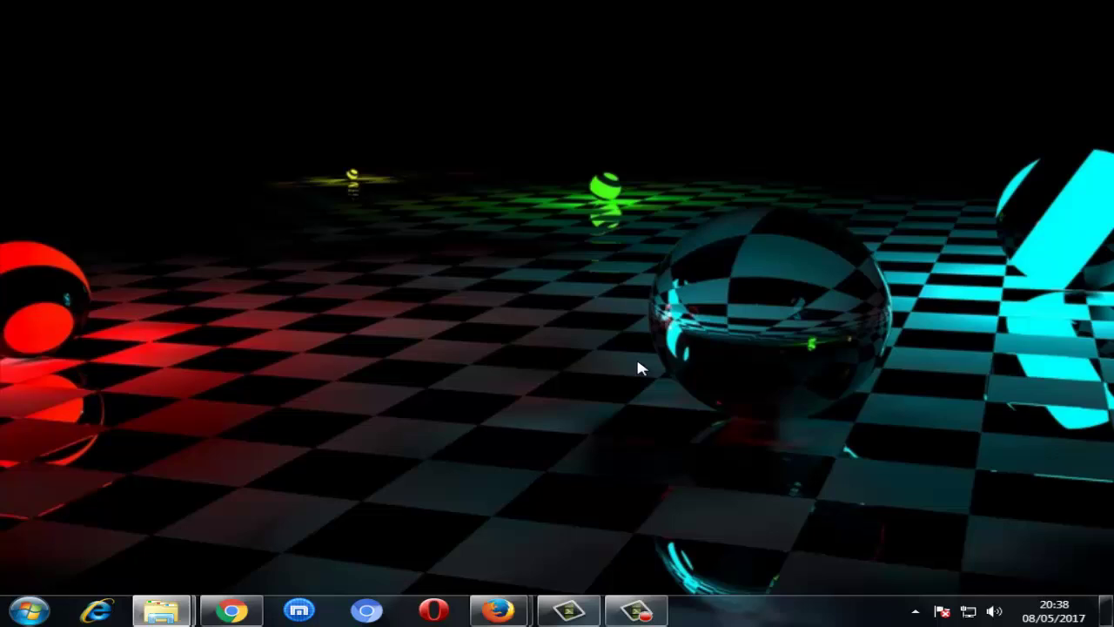
Refresh the desktop several times, dismissing the Windows colour scheme prompt without choosing an option
right_click(419, 222)
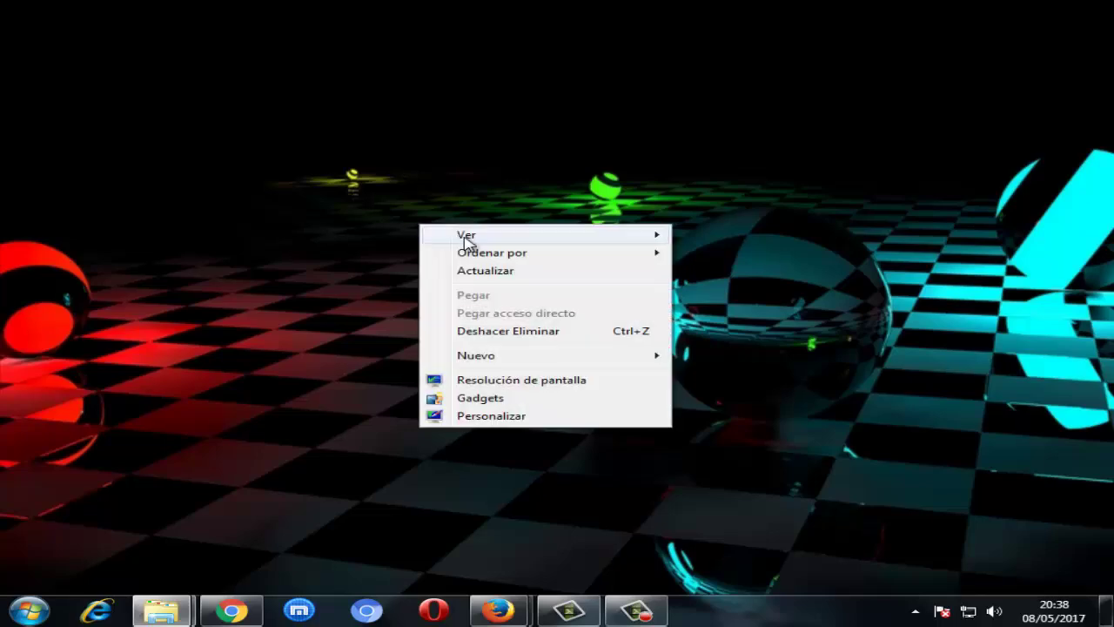
click(492, 271)
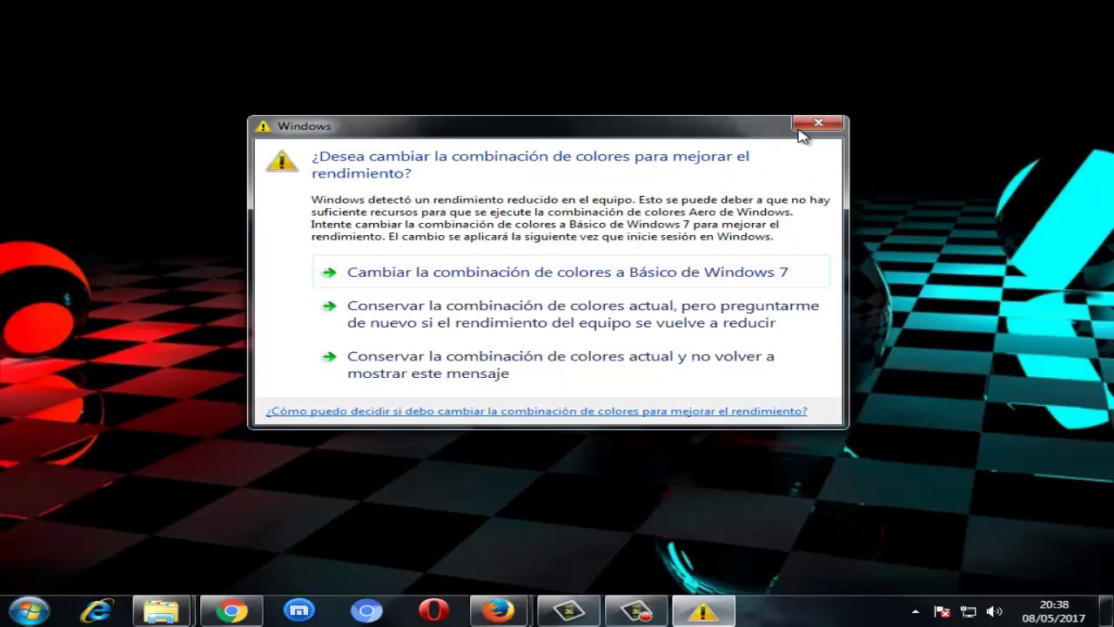
click(805, 127)
right_click(367, 108)
click(430, 153)
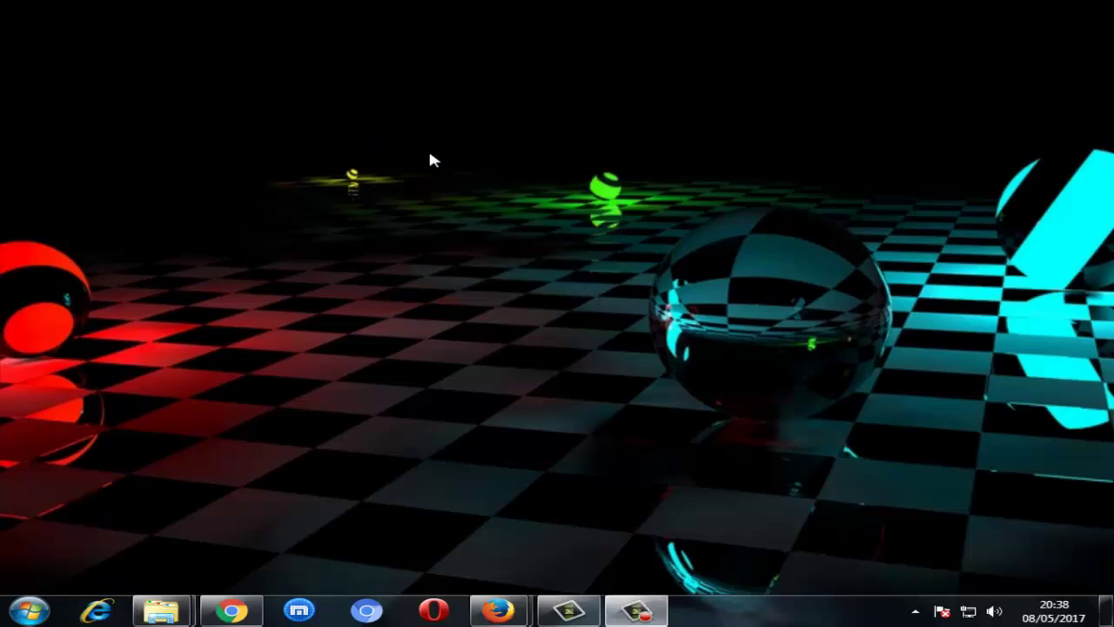
right_click(413, 153)
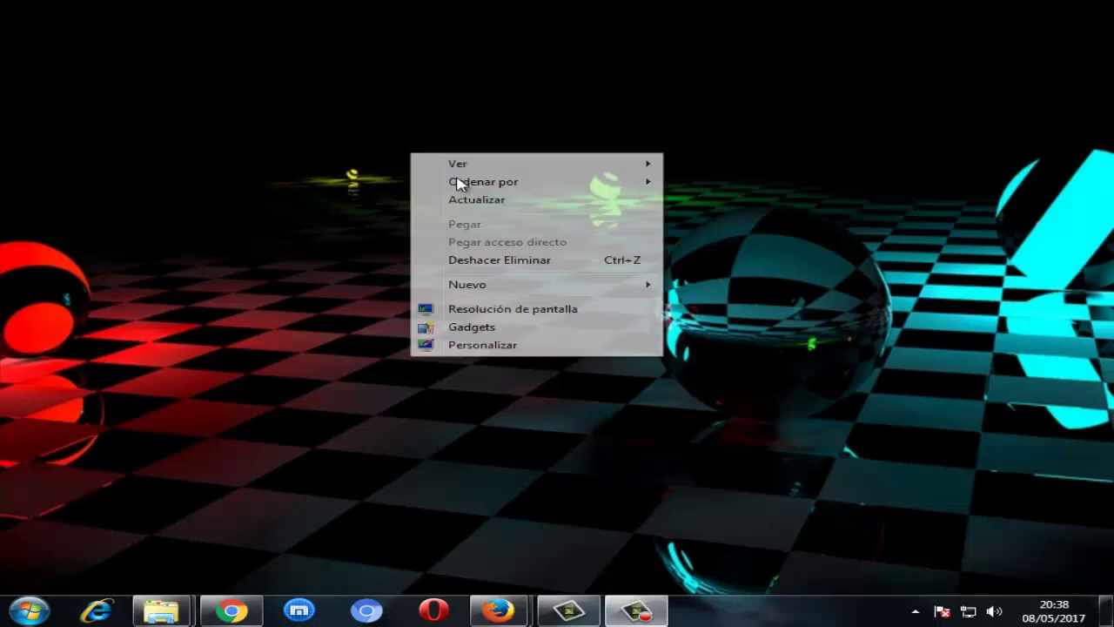
click(485, 206)
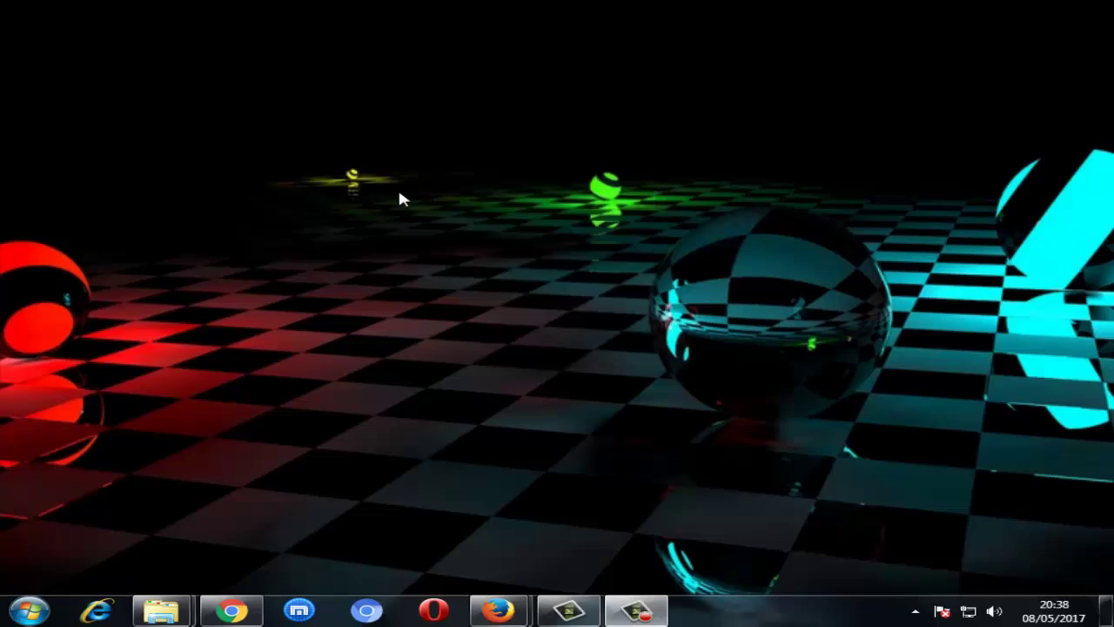
click(4, 609)
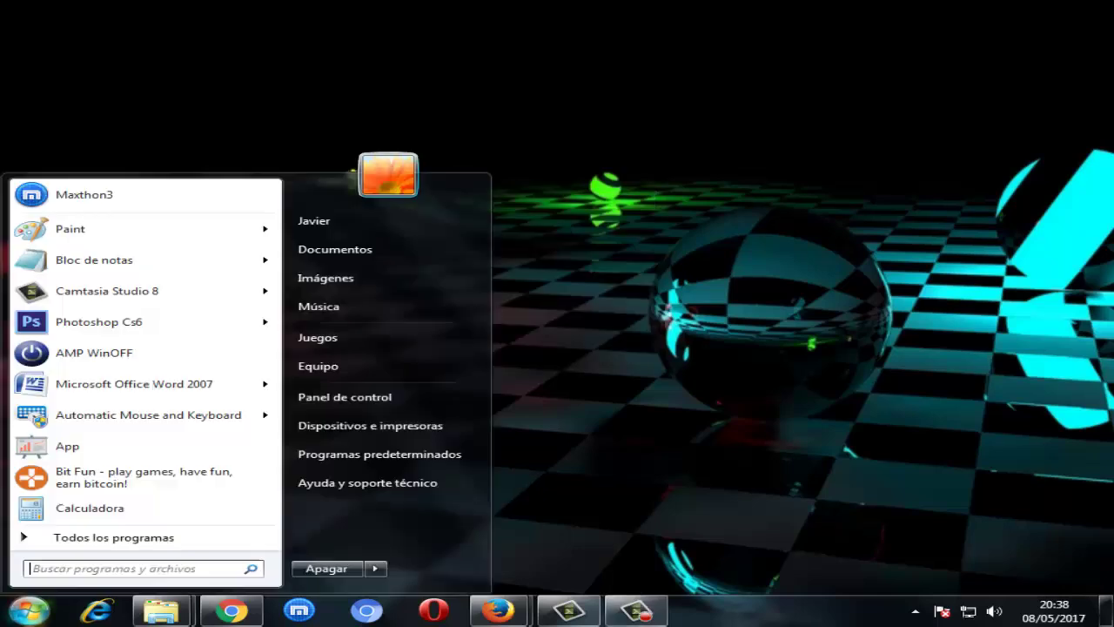
click(389, 398)
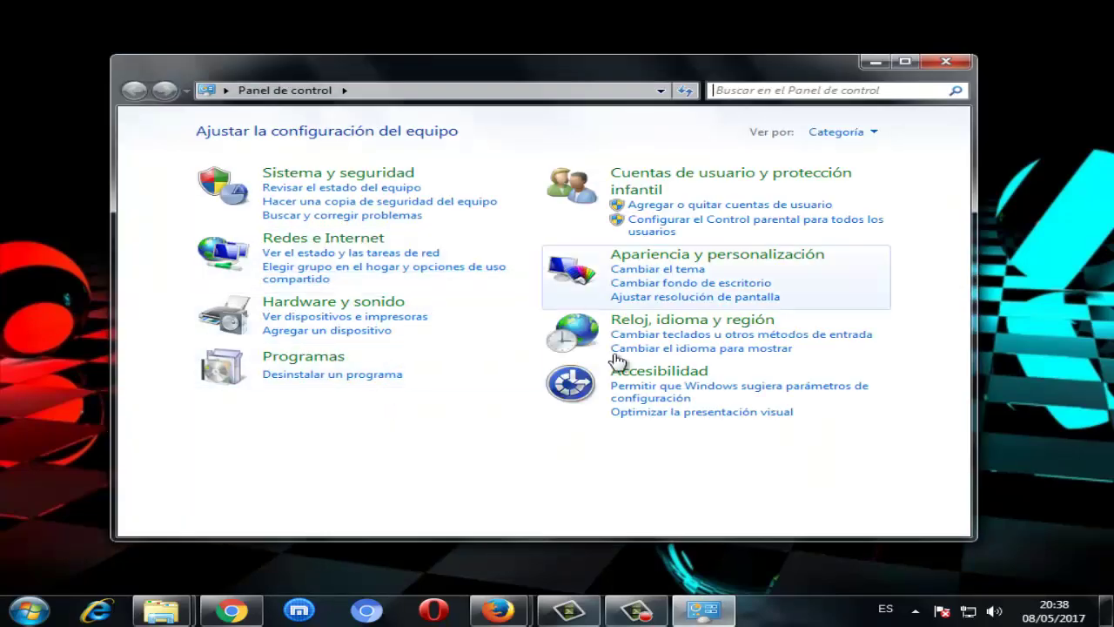
click(835, 134)
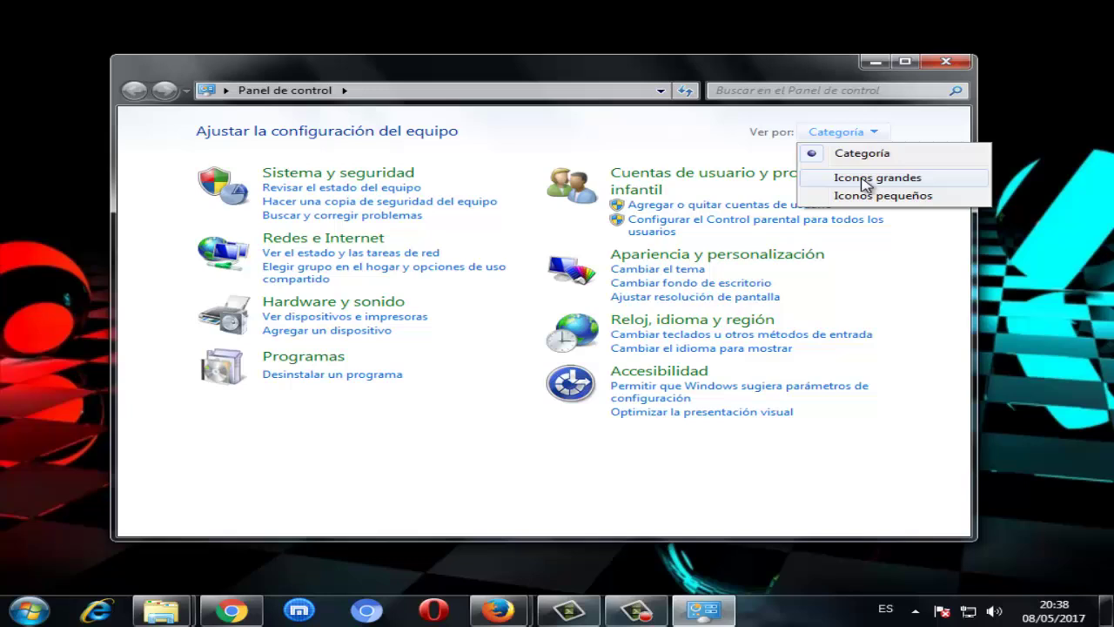
click(329, 461)
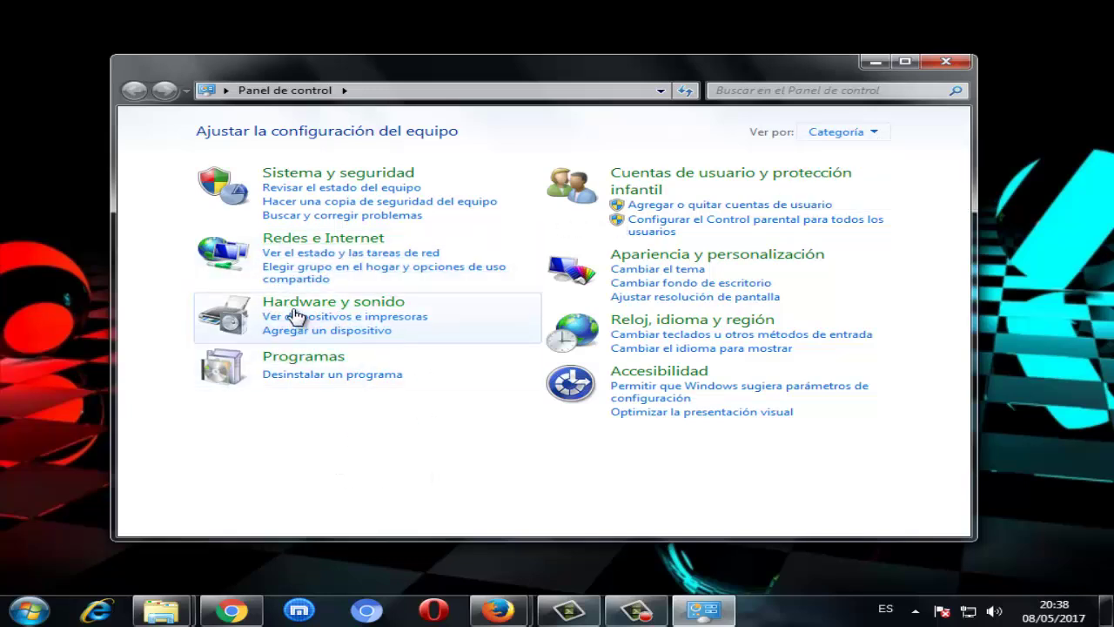
key(super+d)
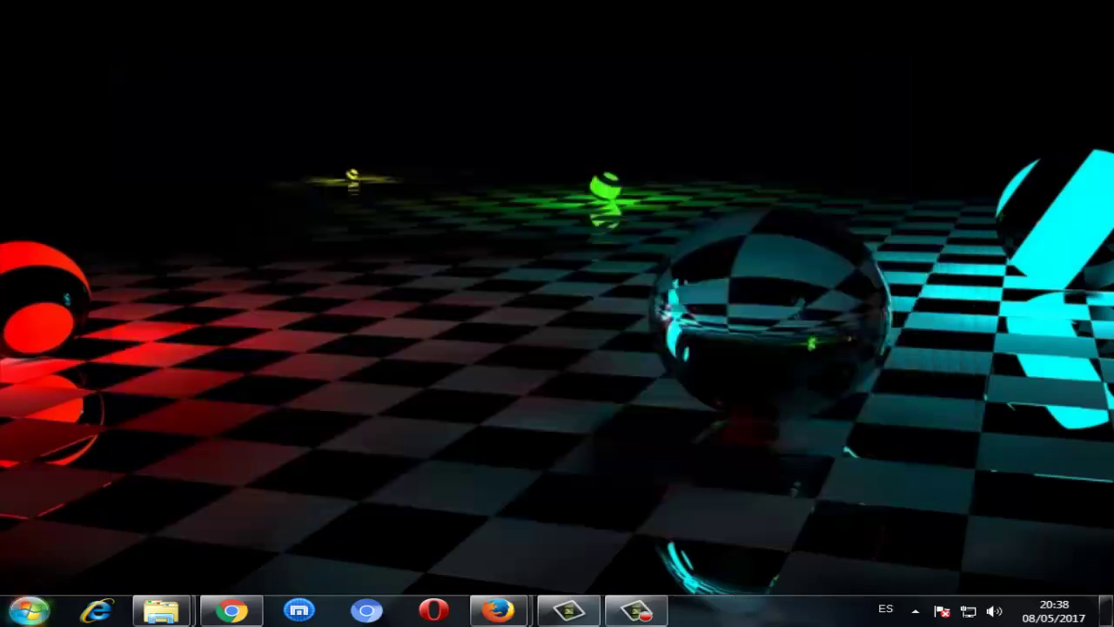
Search for "herramientas", open Herramientas administrativas, launch Visor de eventos and reposition its window over the folder
click(28, 611)
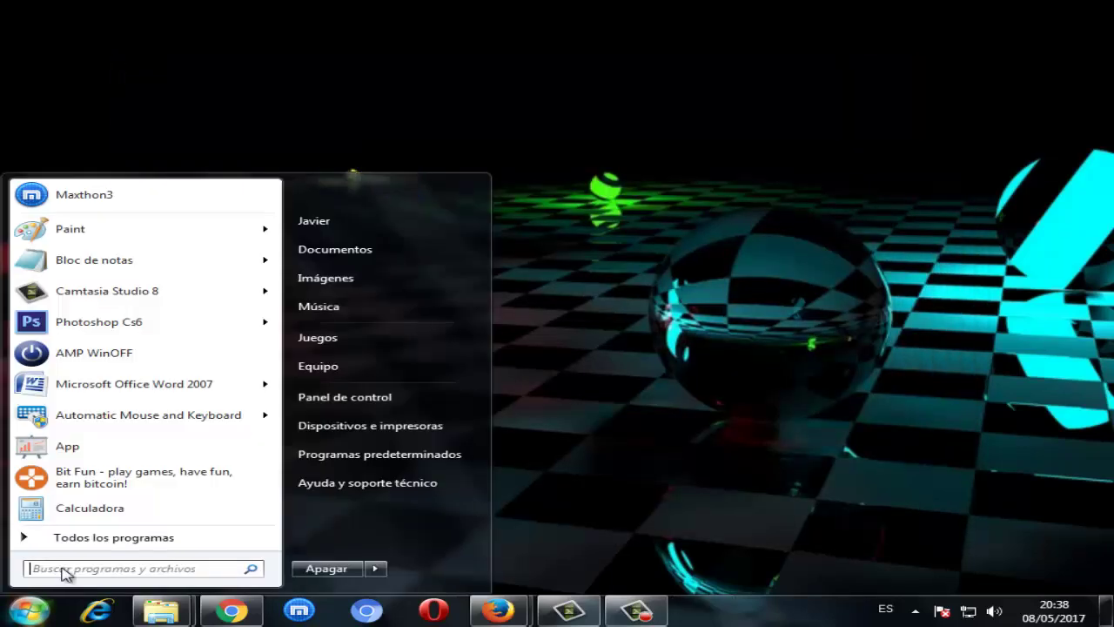
text(herramienbt)
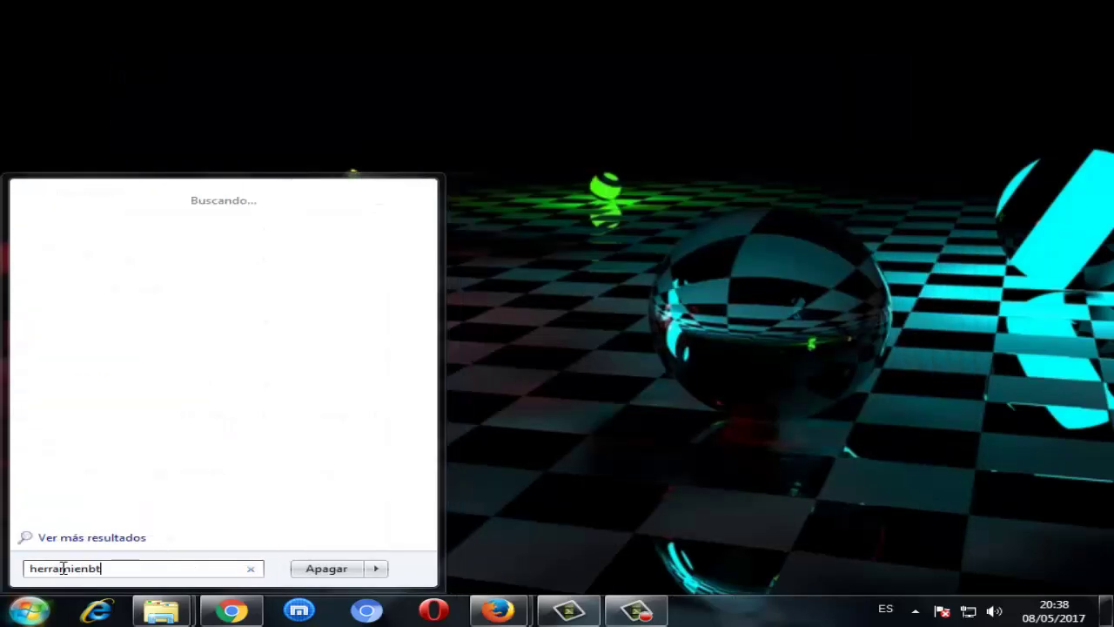
text(astas)
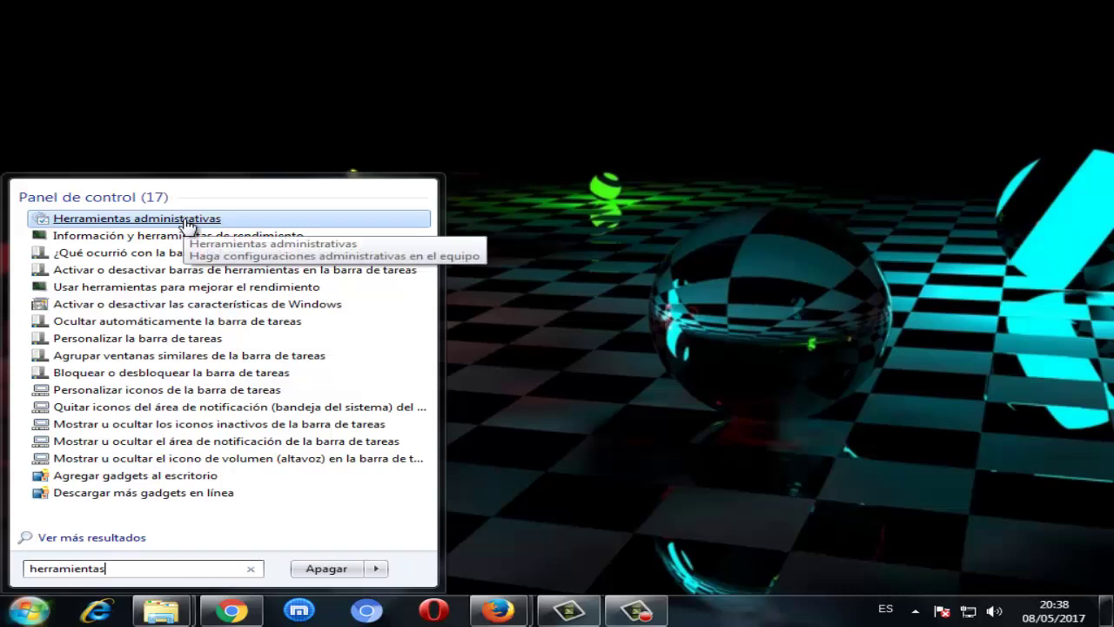
click(186, 224)
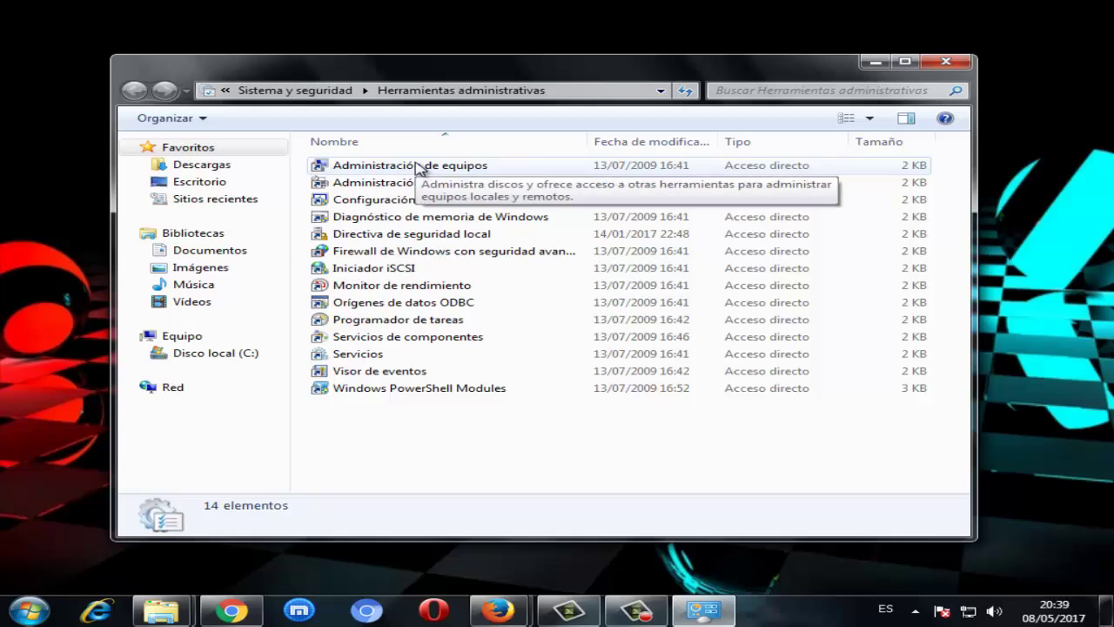
double_click(380, 372)
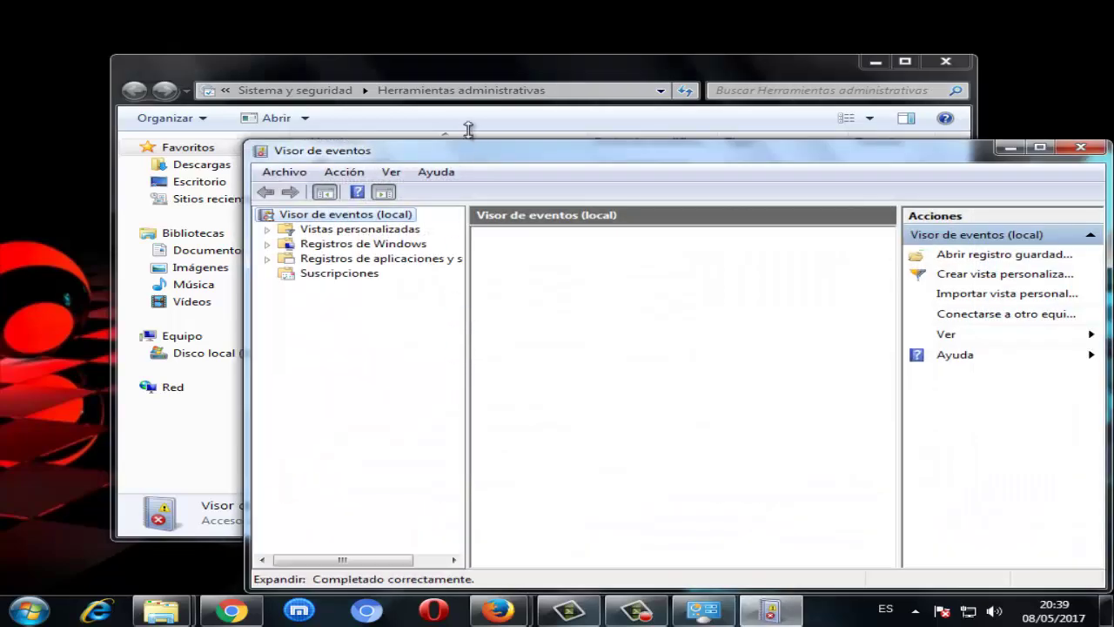
drag(478, 157, 316, 103)
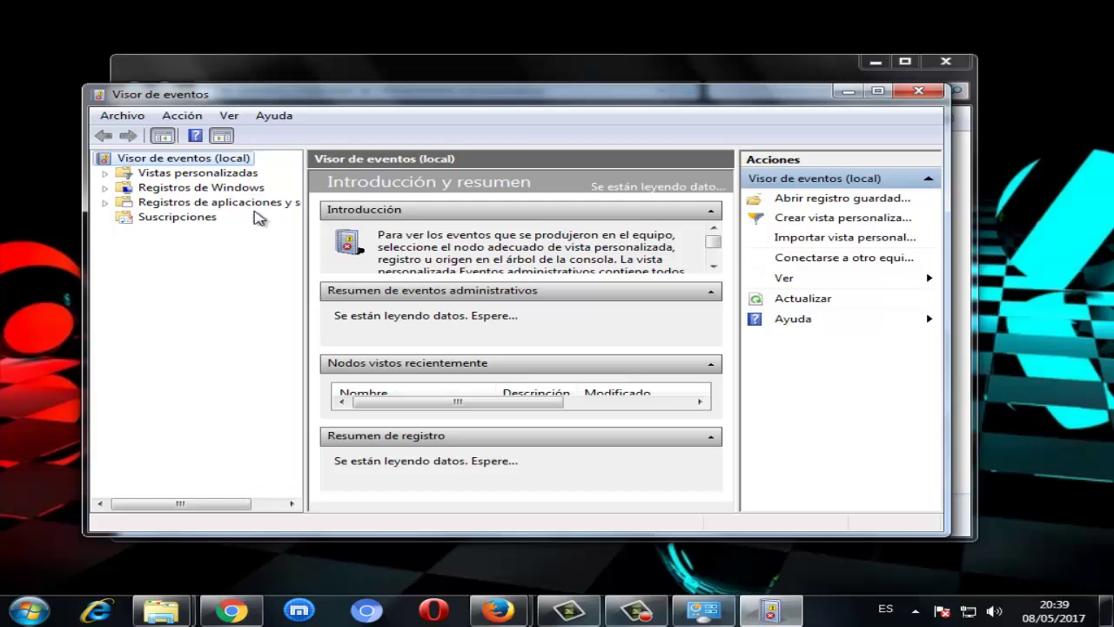
Clear the Aplicación log under Registros de Windows without saving its contents
click(105, 188)
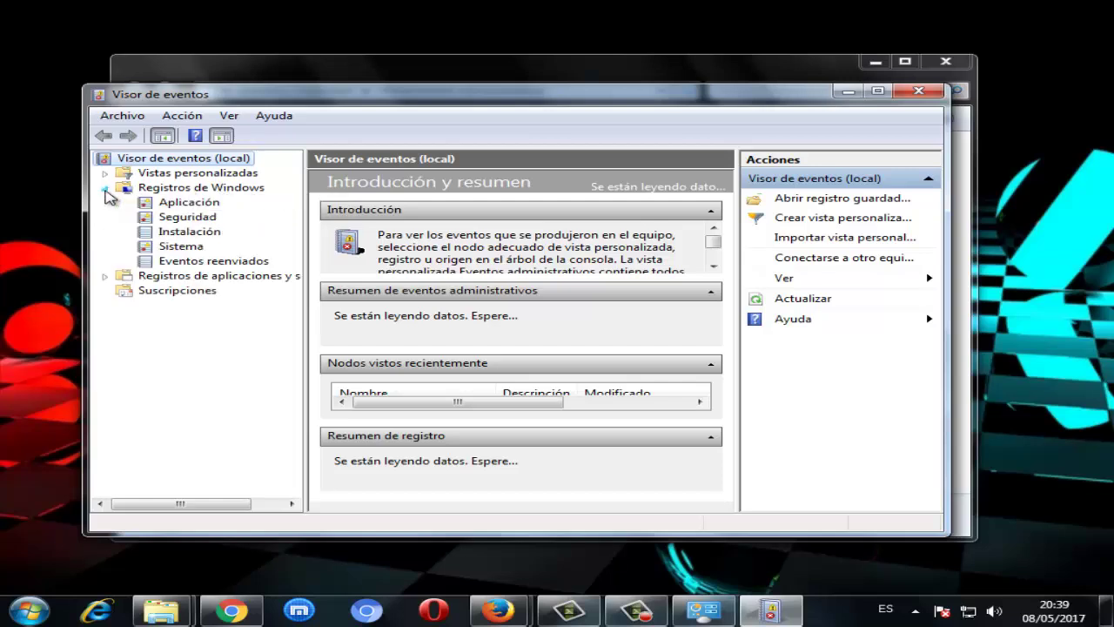
click(183, 206)
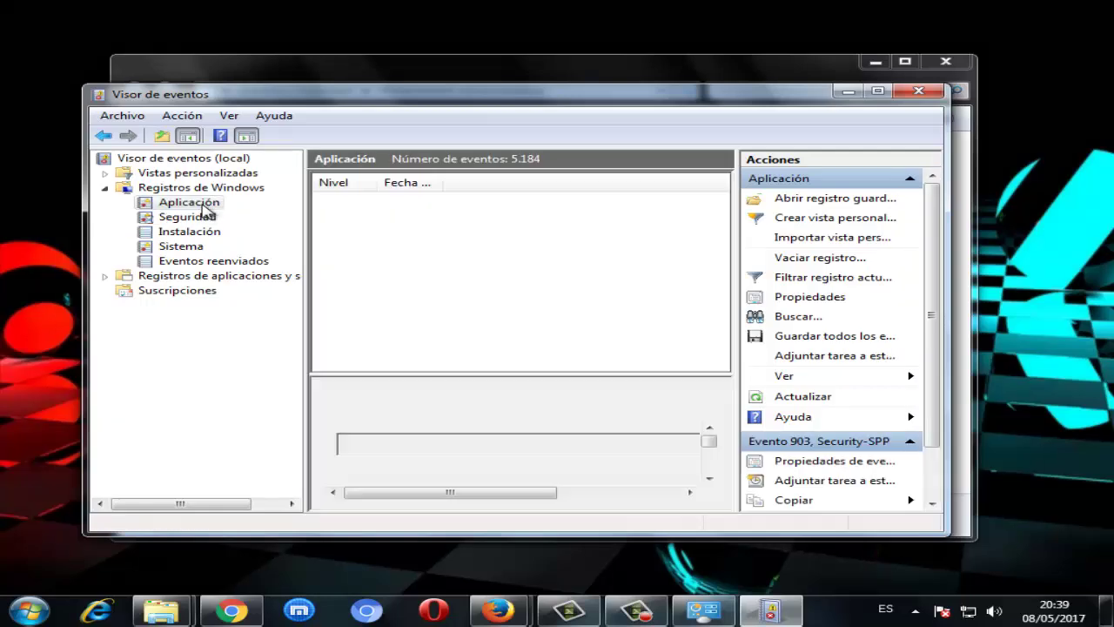
click(324, 202)
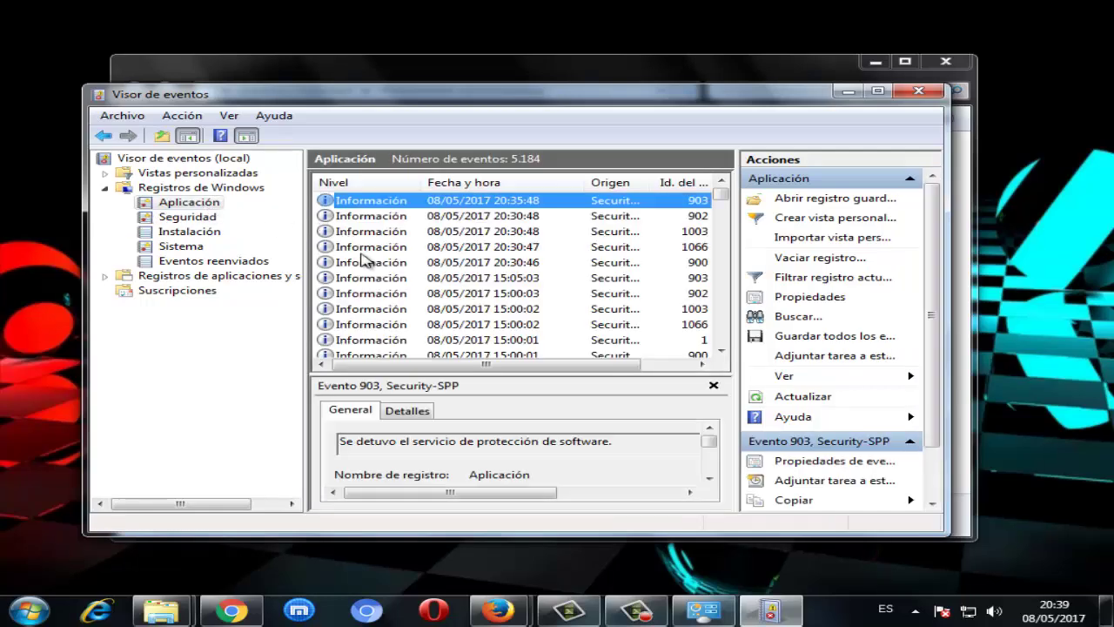
scroll(522, 270, down, 5)
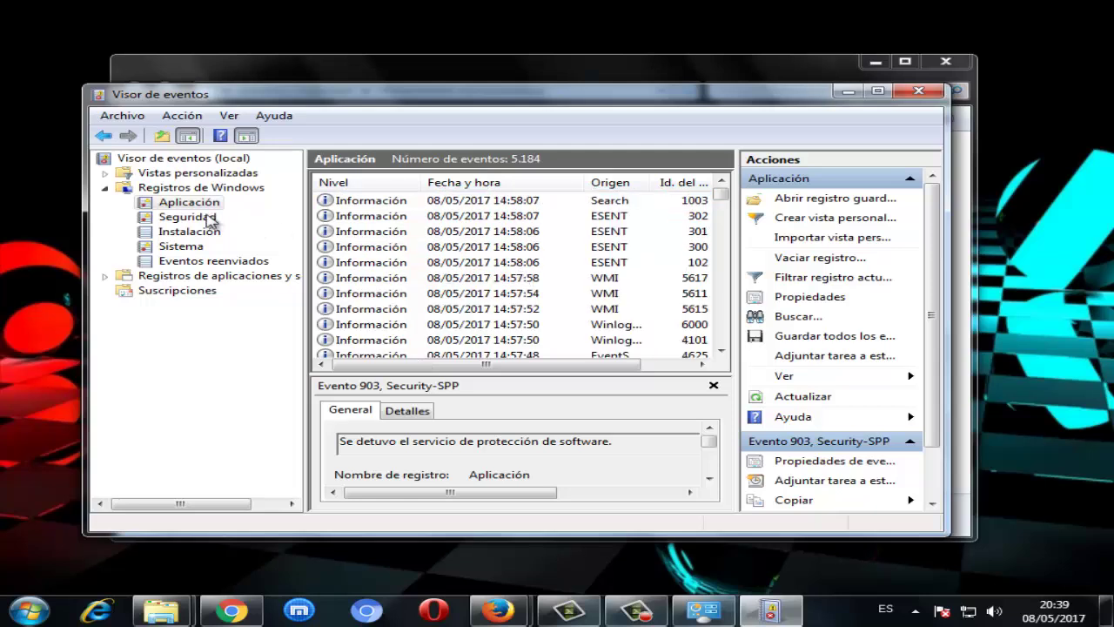
right_click(186, 205)
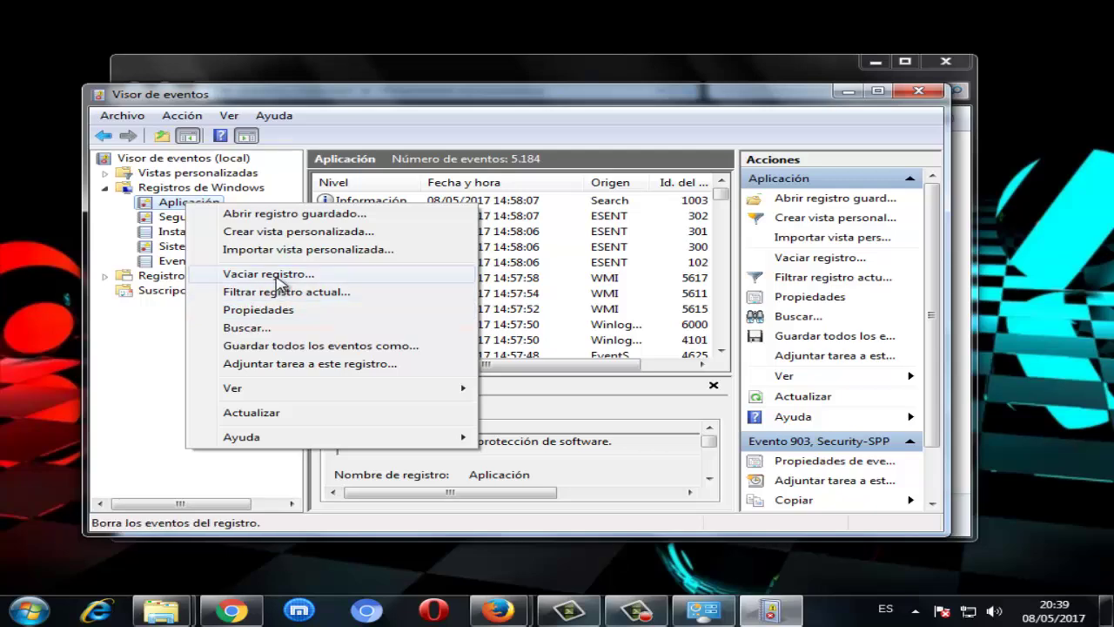
click(277, 275)
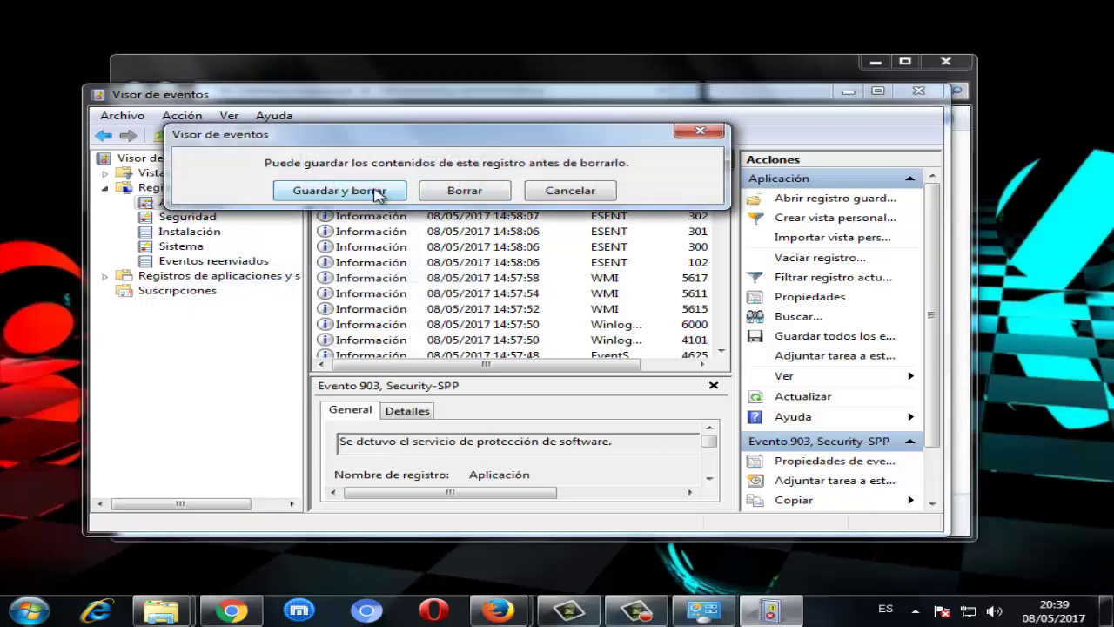
click(456, 192)
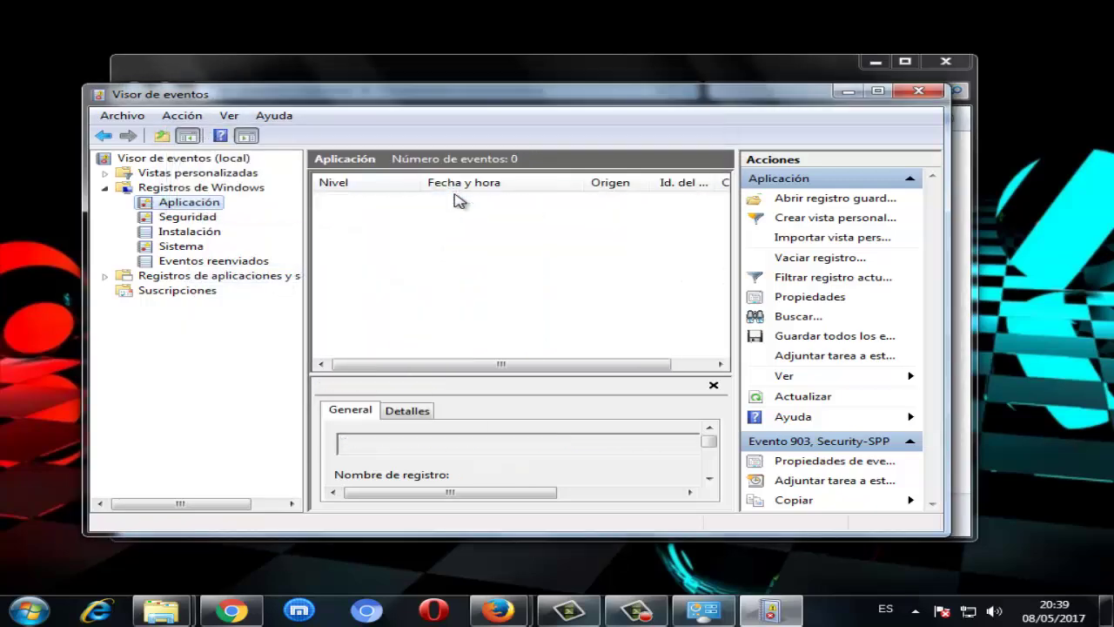
Clear the Seguridad log without saving its contents, and close Visor de eventos and Herramientas administrativas
click(193, 218)
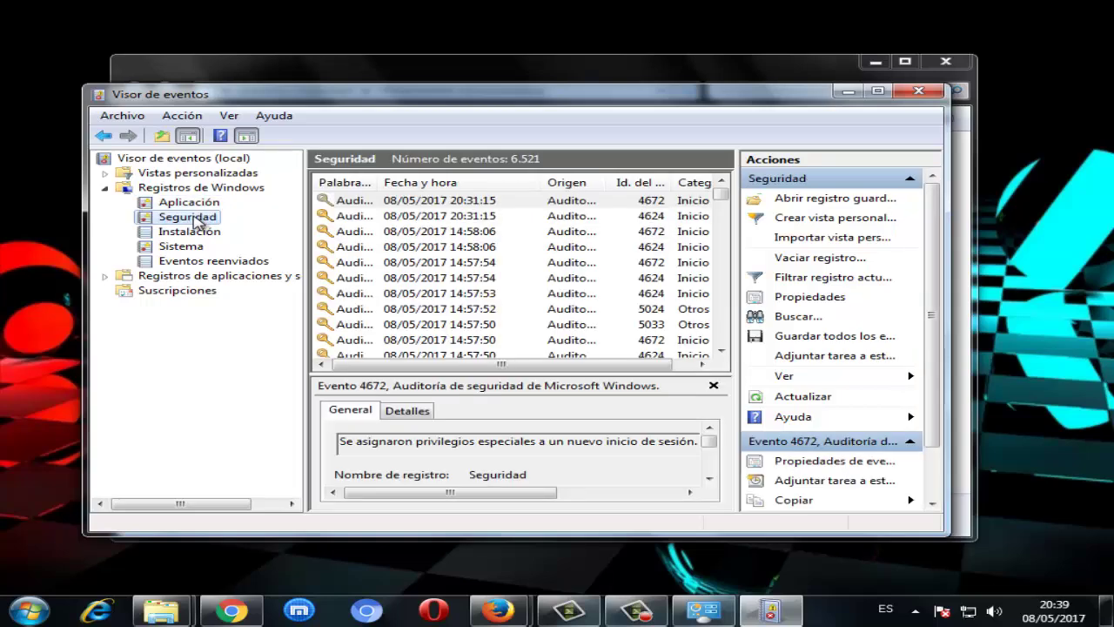
right_click(197, 222)
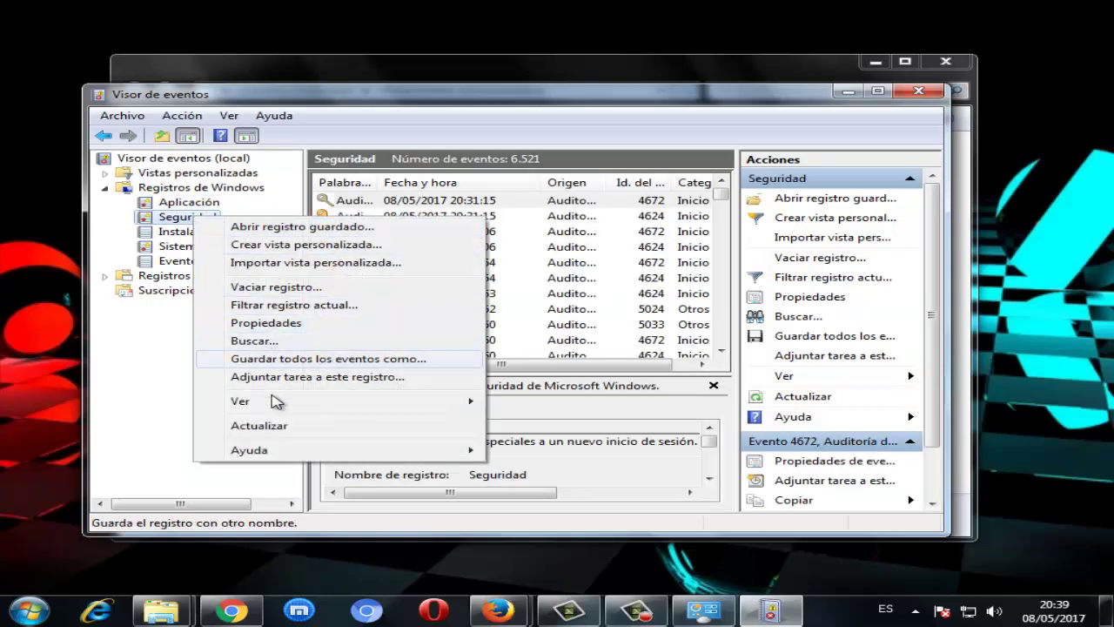
click(288, 287)
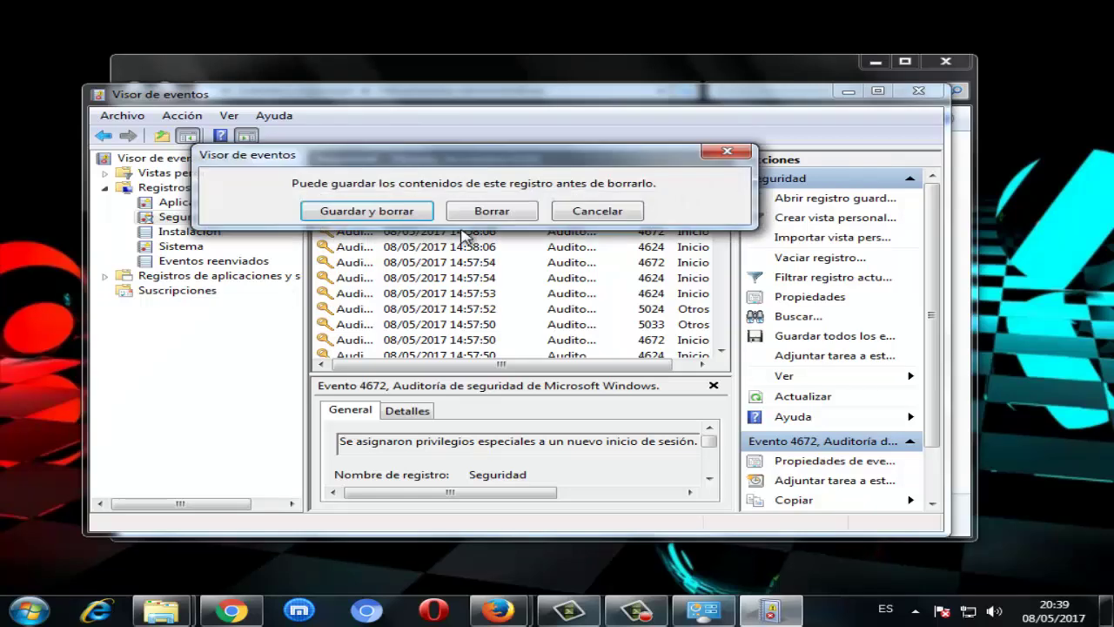
click(500, 216)
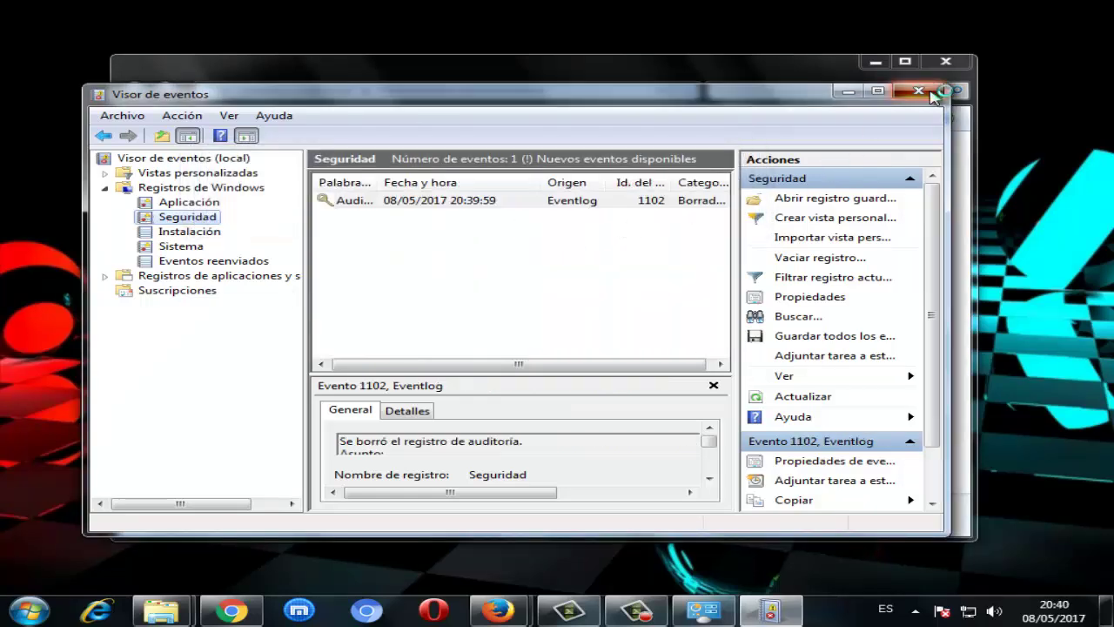
click(919, 91)
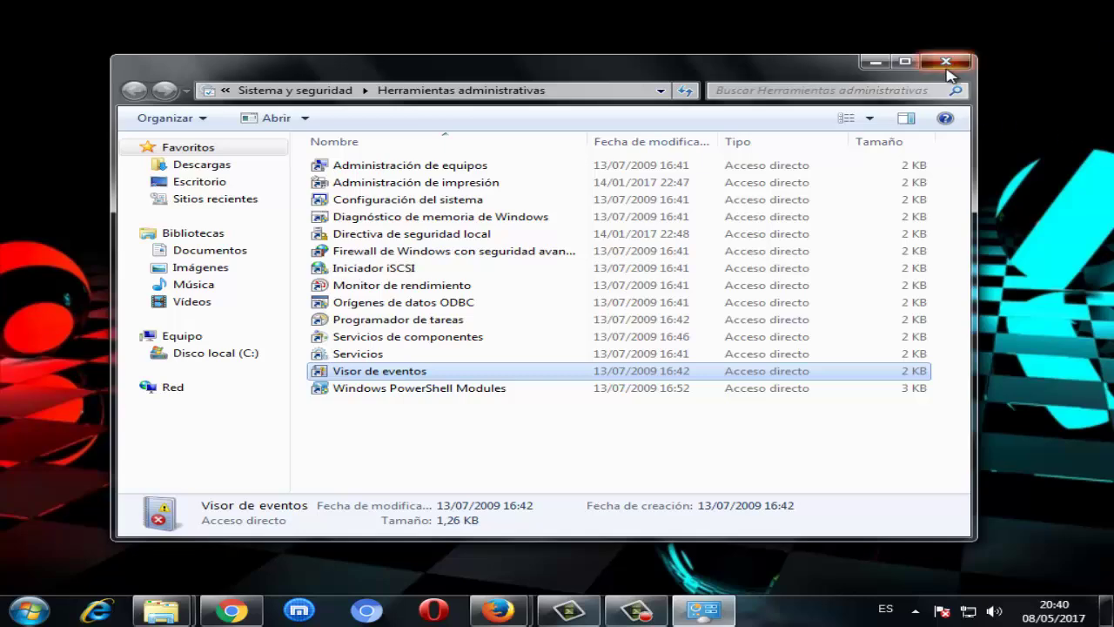
click(946, 60)
Refresh the empty desktop three times
click(42, 615)
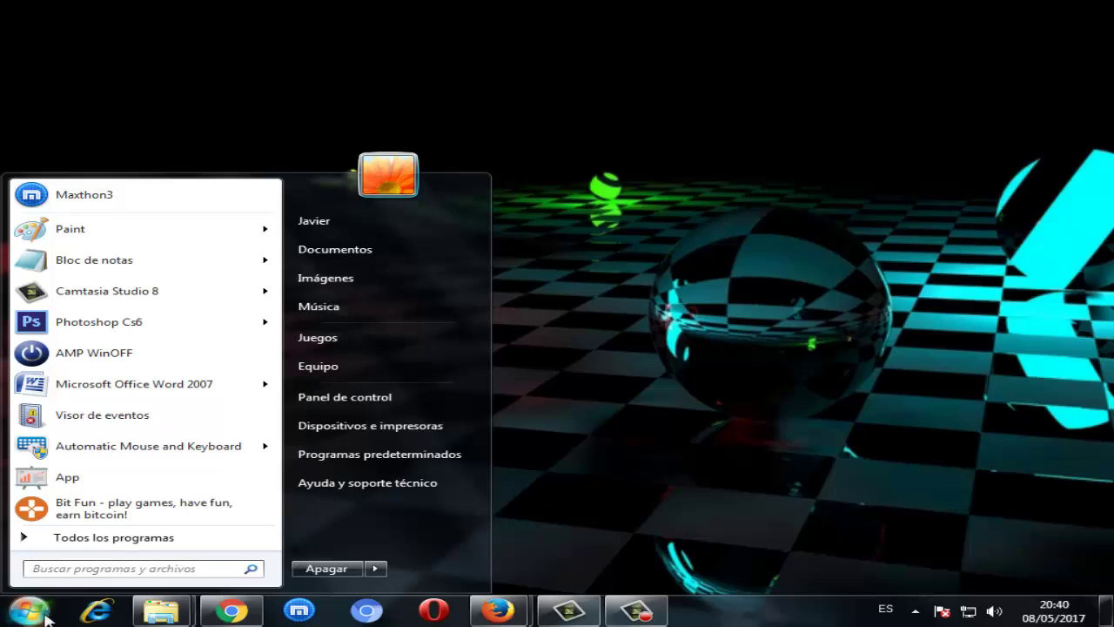
right_click(506, 4)
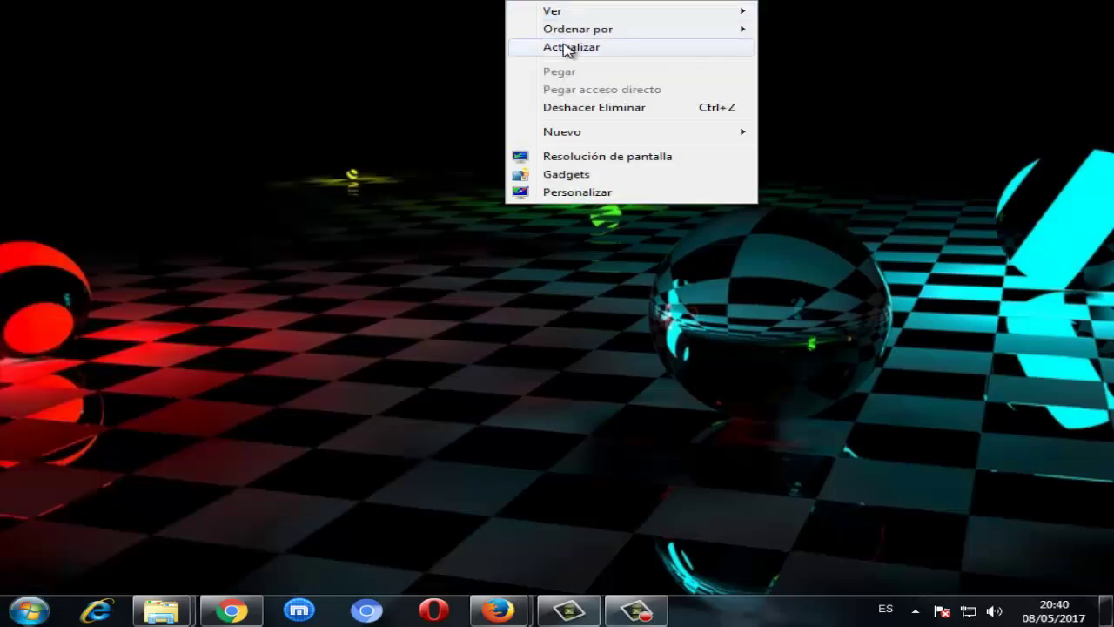
click(564, 47)
right_click(247, 319)
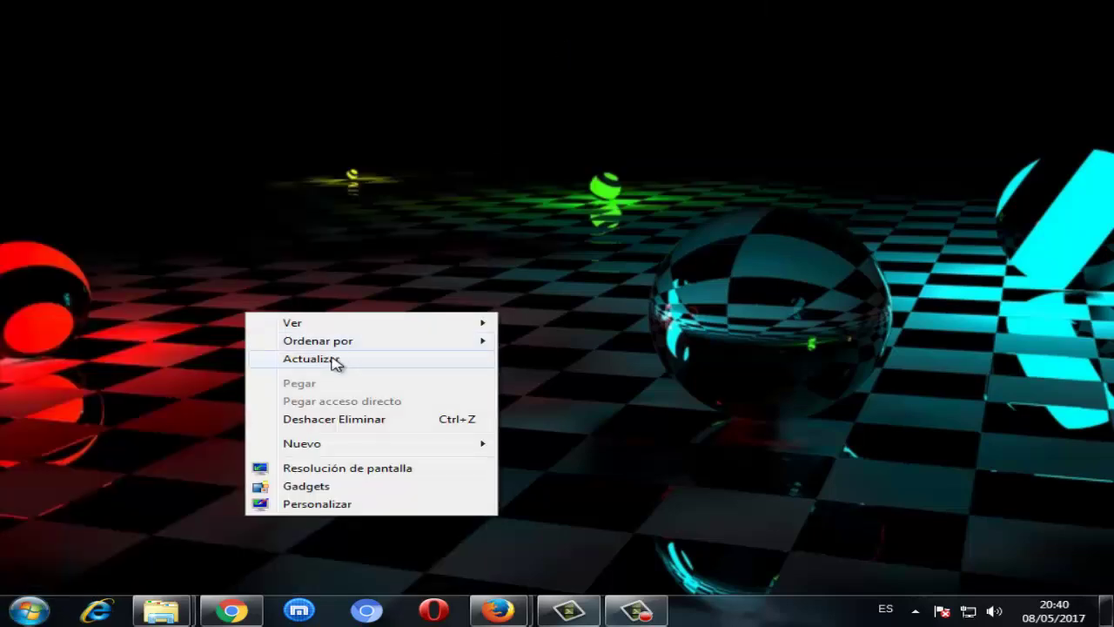
click(368, 358)
click(29, 611)
click(752, 326)
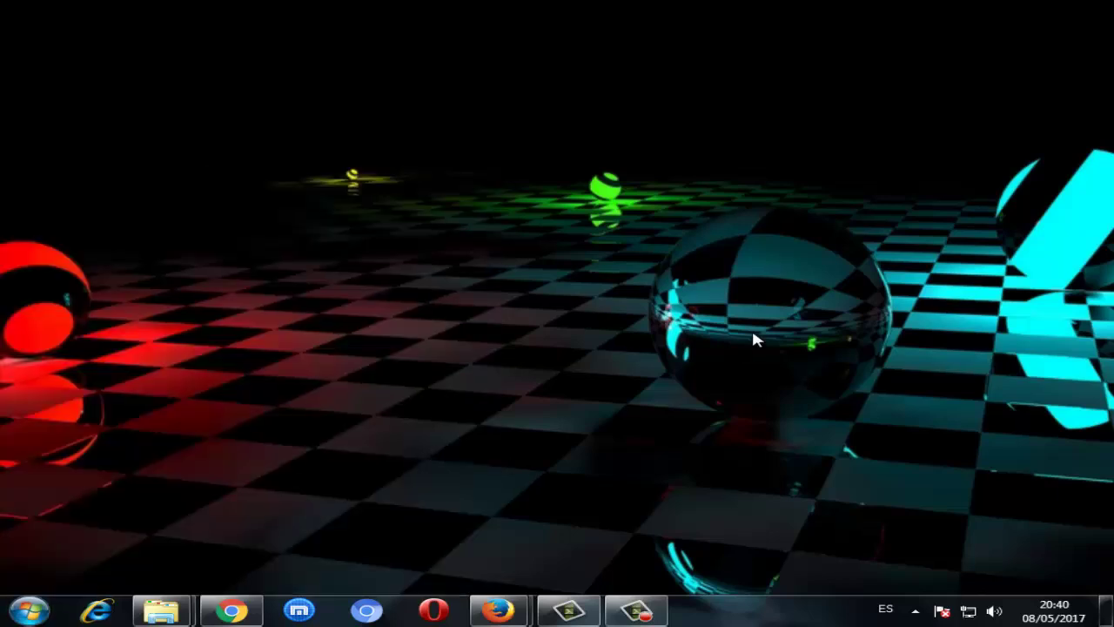
right_click(470, 132)
click(563, 181)
Open Administración de equipos for this computer, dismissing the Windows colour scheme prompt without choosing an option
click(29, 611)
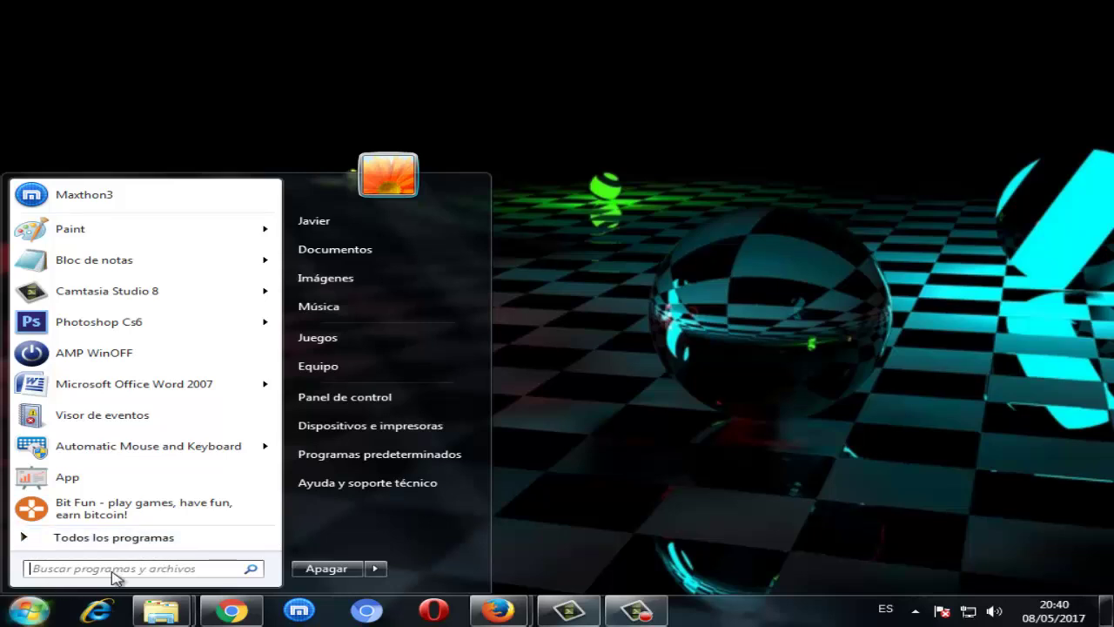
right_click(341, 376)
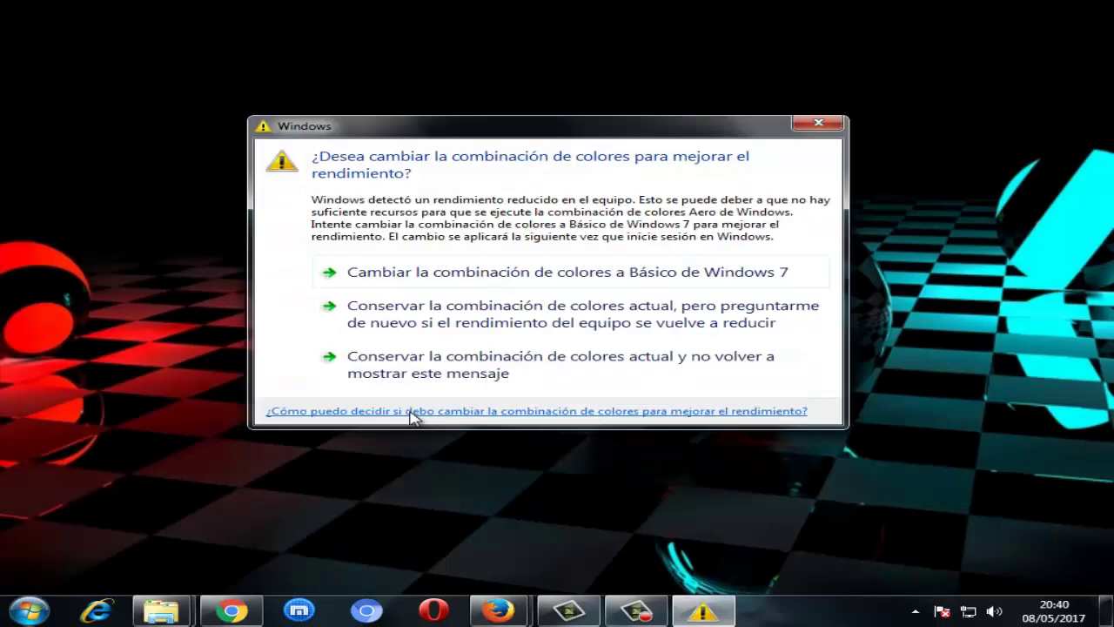
click(820, 125)
key(super)
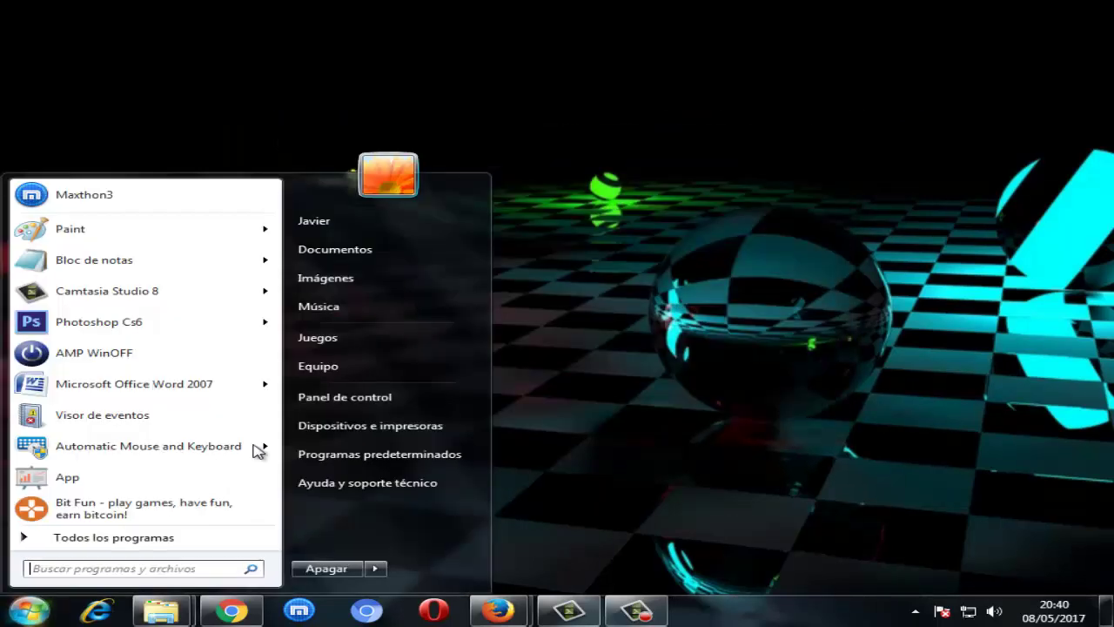
right_click(342, 372)
click(374, 393)
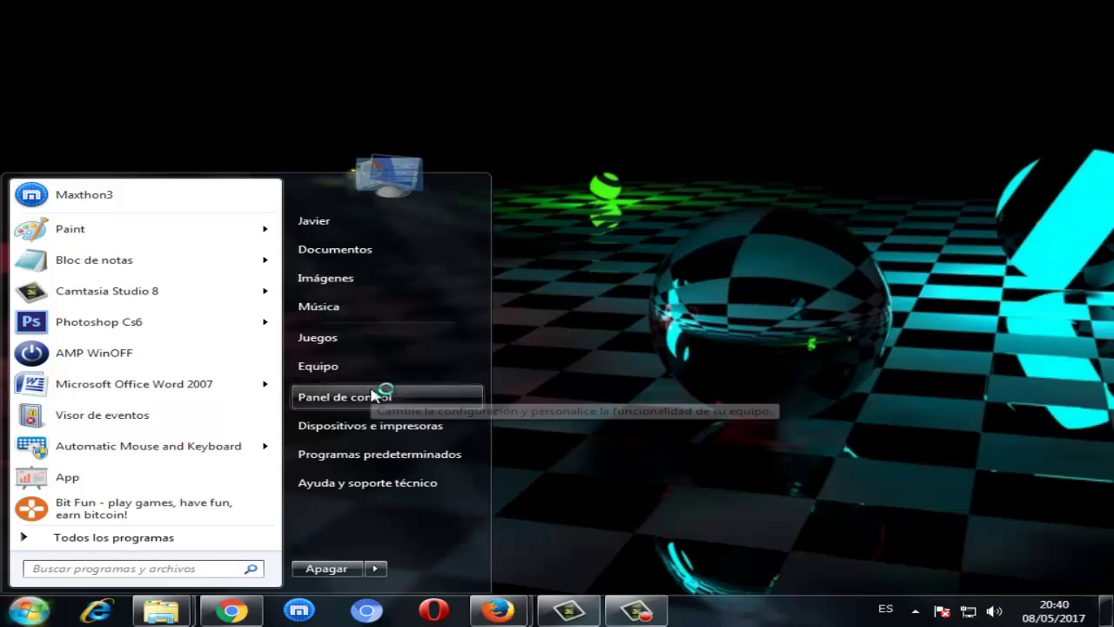
click(471, 340)
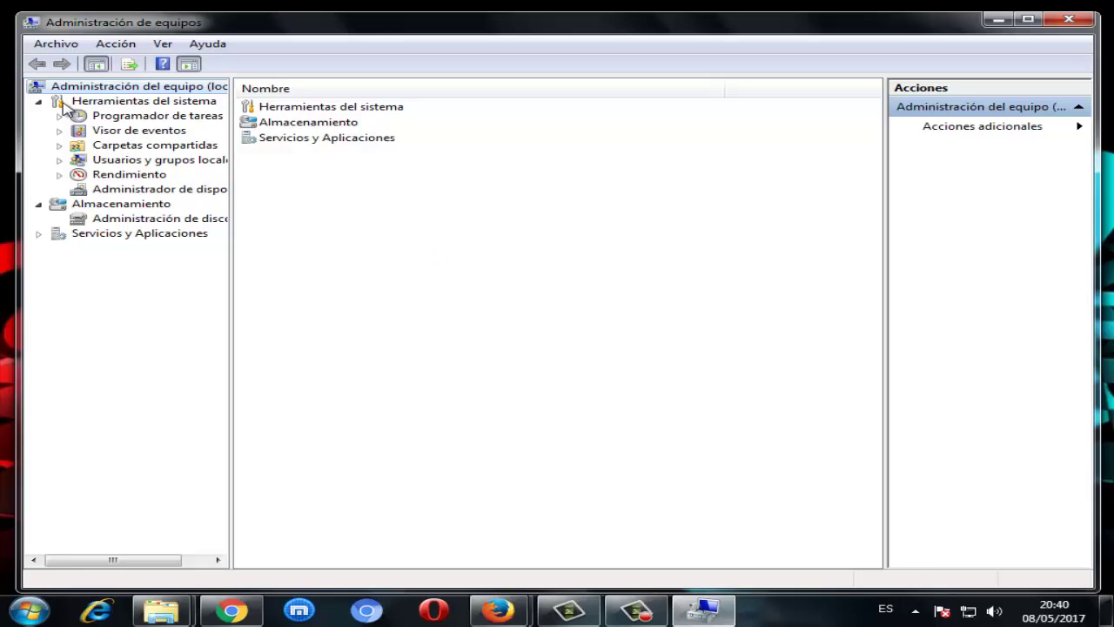
Examine the network and display adapters in Administrador de dispositivos, check the display adapter's driver options, and close Administración de equipos
click(120, 104)
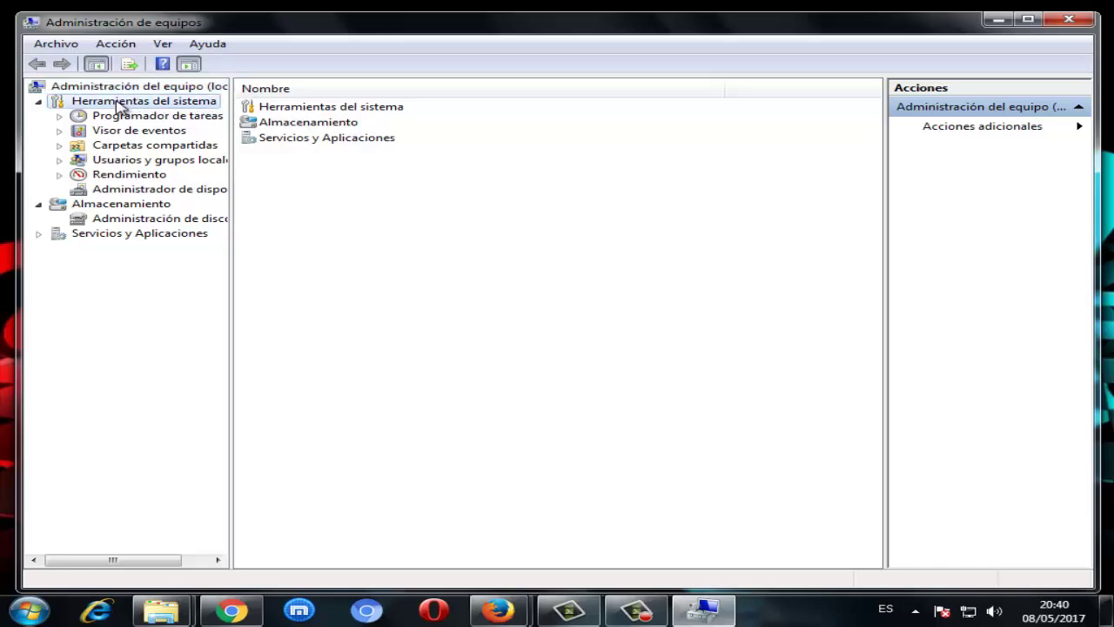
click(144, 191)
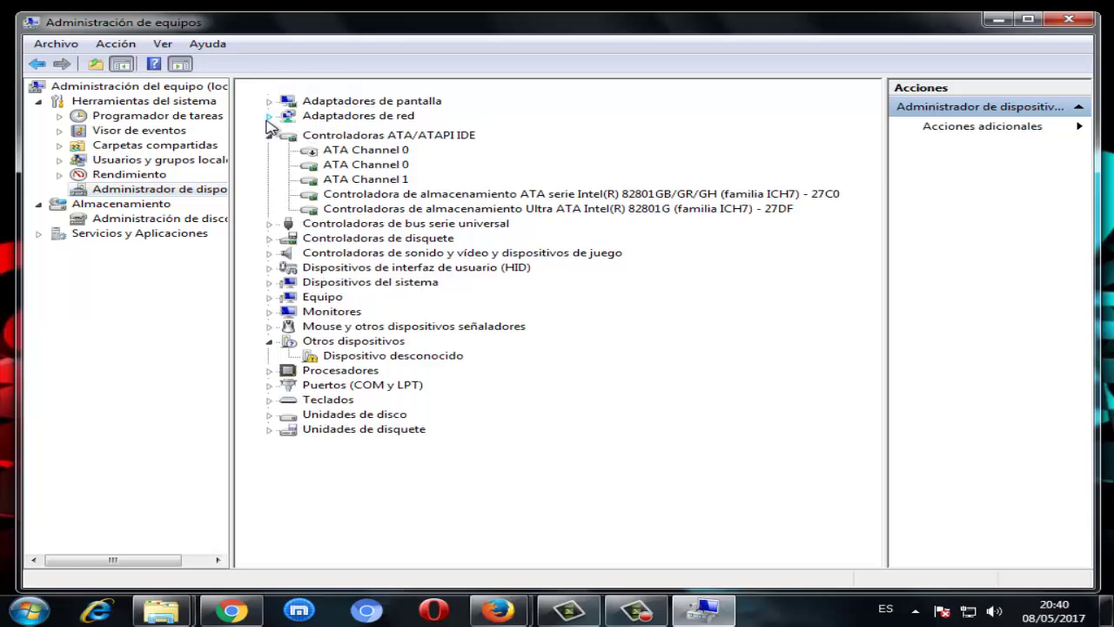
click(269, 116)
click(344, 130)
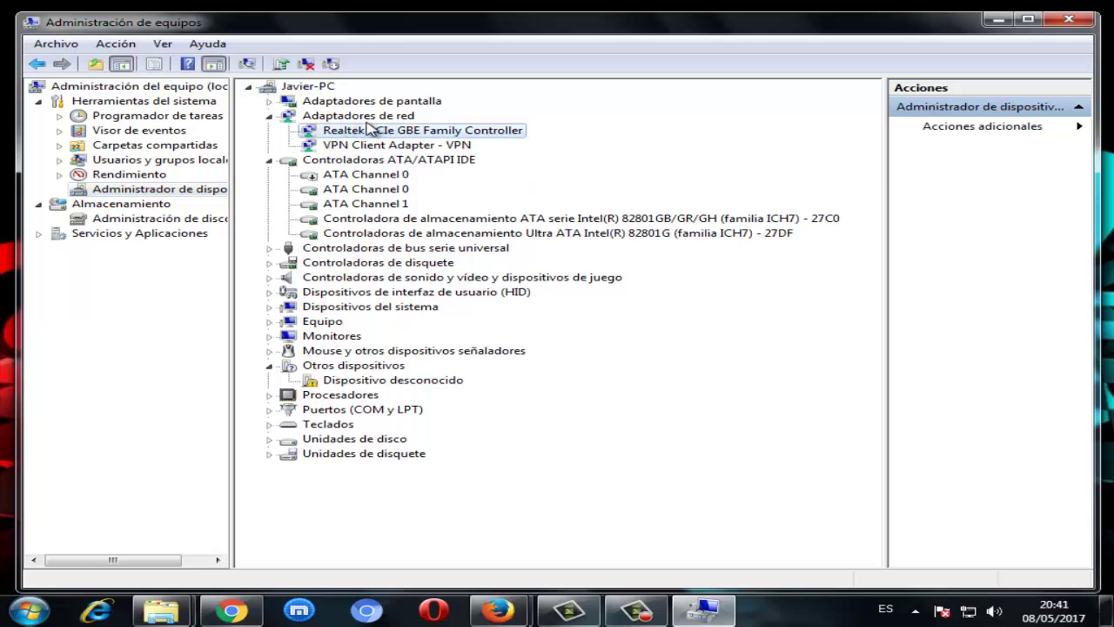
click(270, 101)
right_click(356, 122)
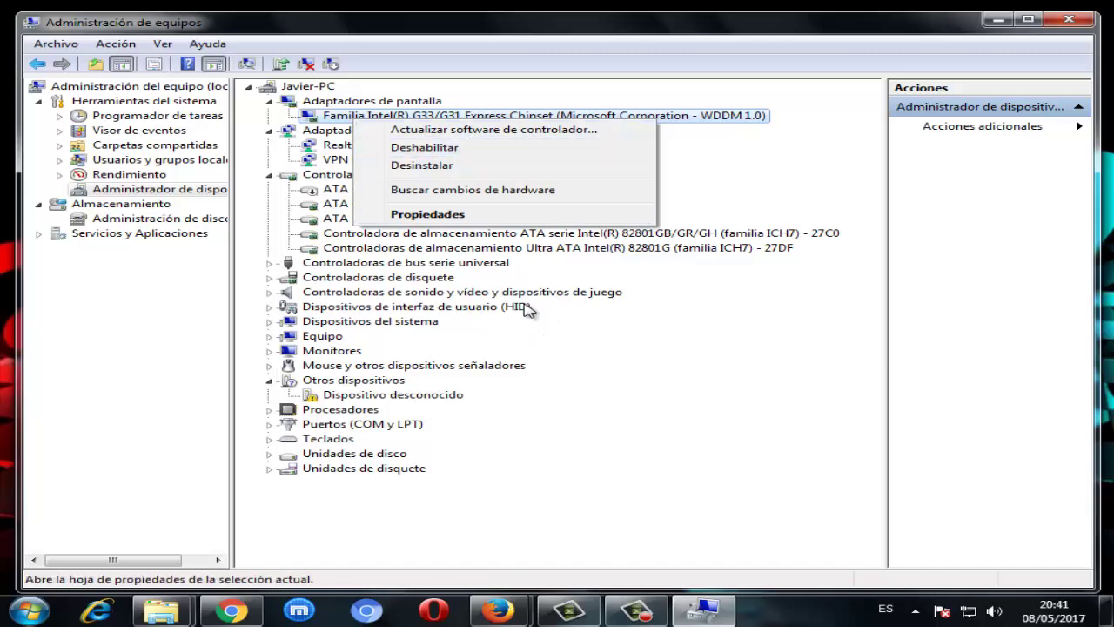
click(455, 307)
click(1086, 18)
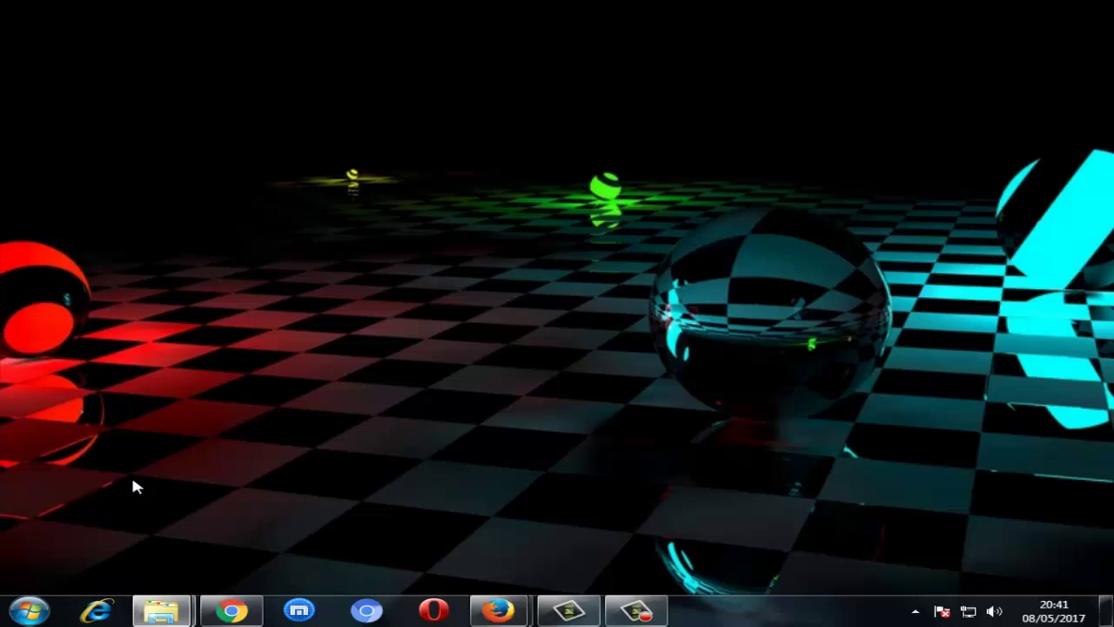
Open the properties of Disco local (C:) from Equipo and launch the disk defragmentation tool
click(28, 611)
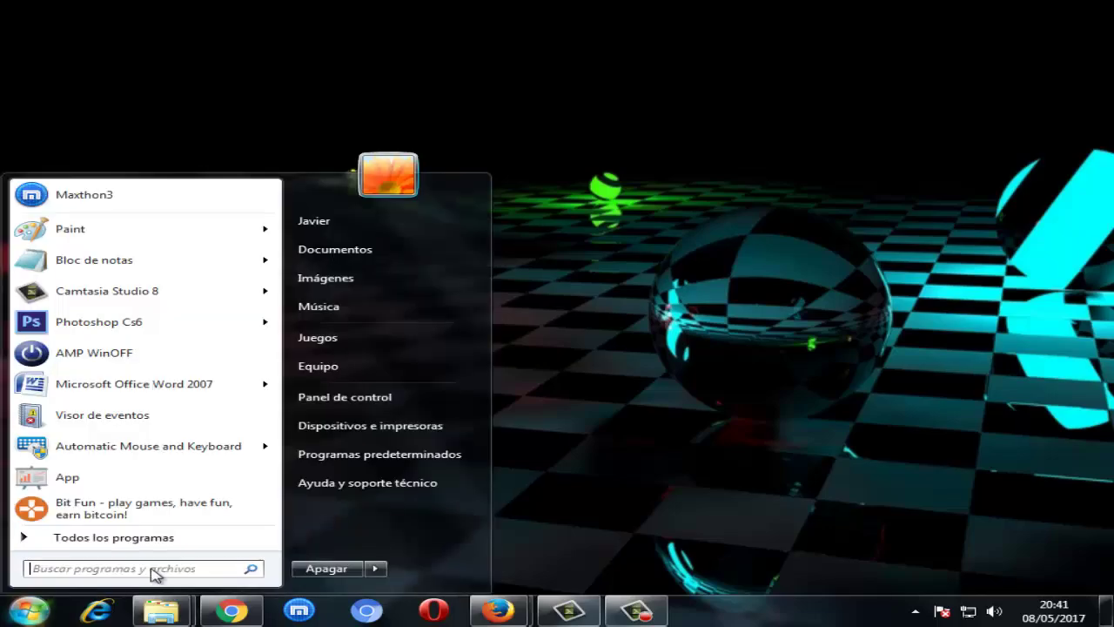
click(355, 374)
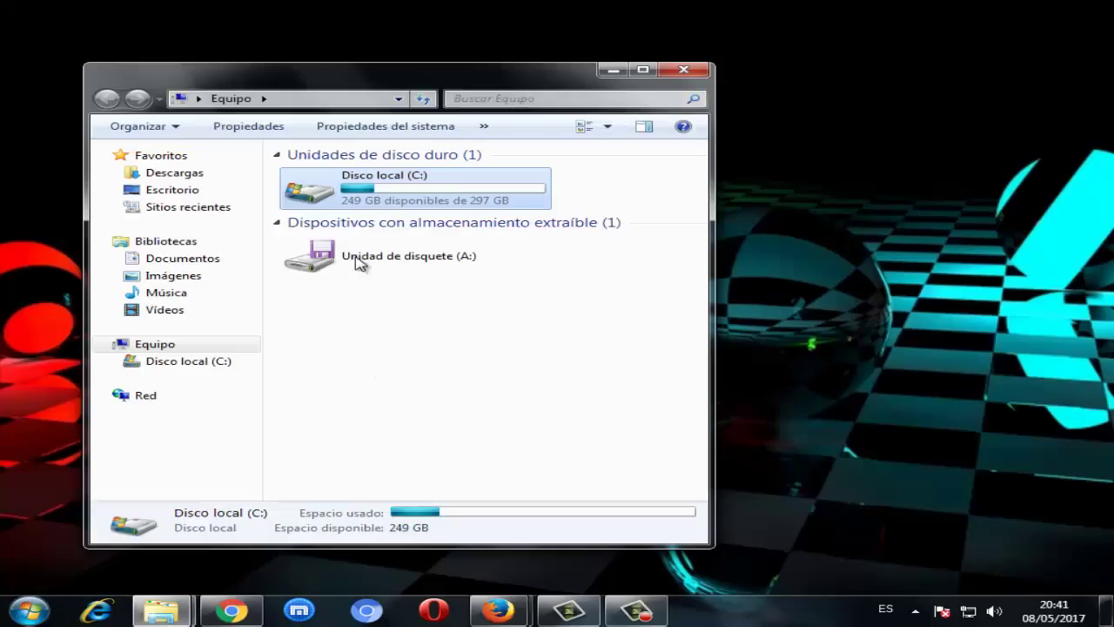
mouse_move(386, 202)
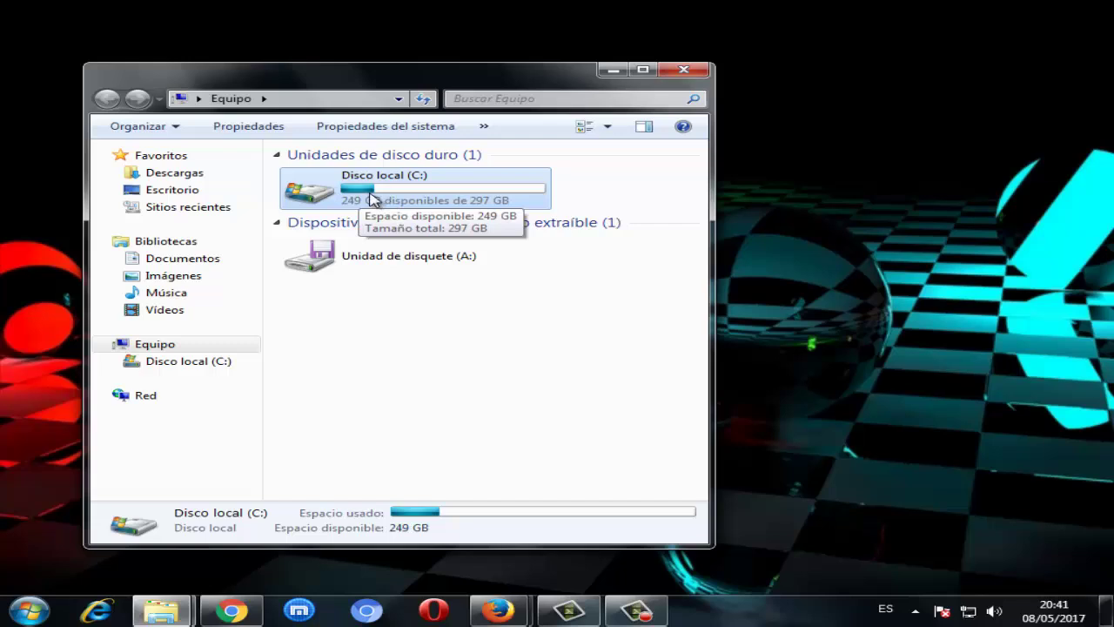
right_click(370, 195)
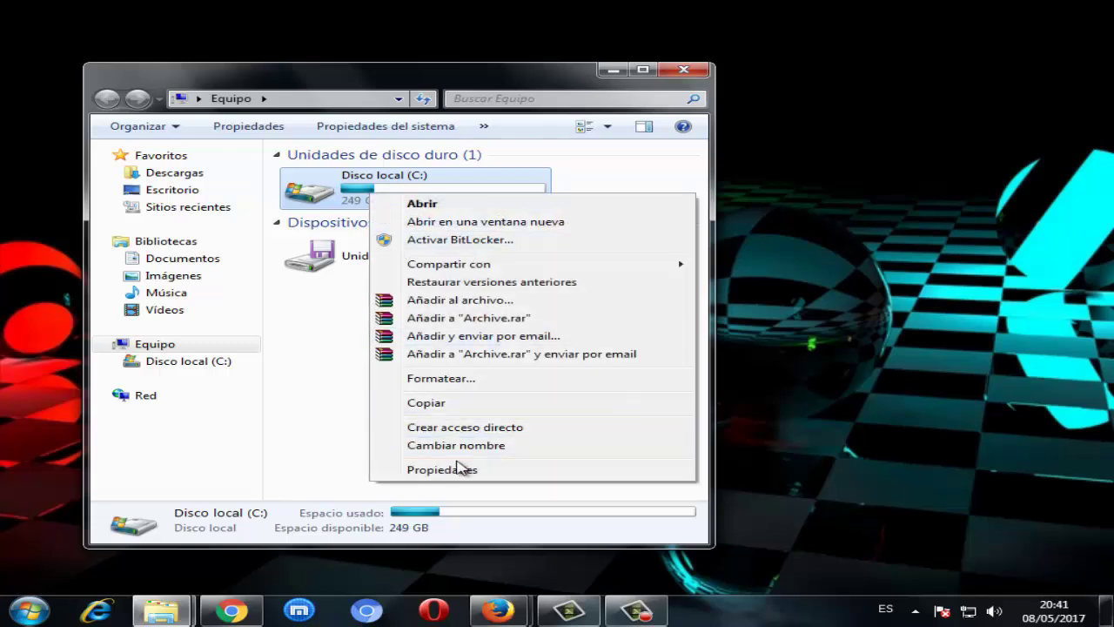
click(458, 470)
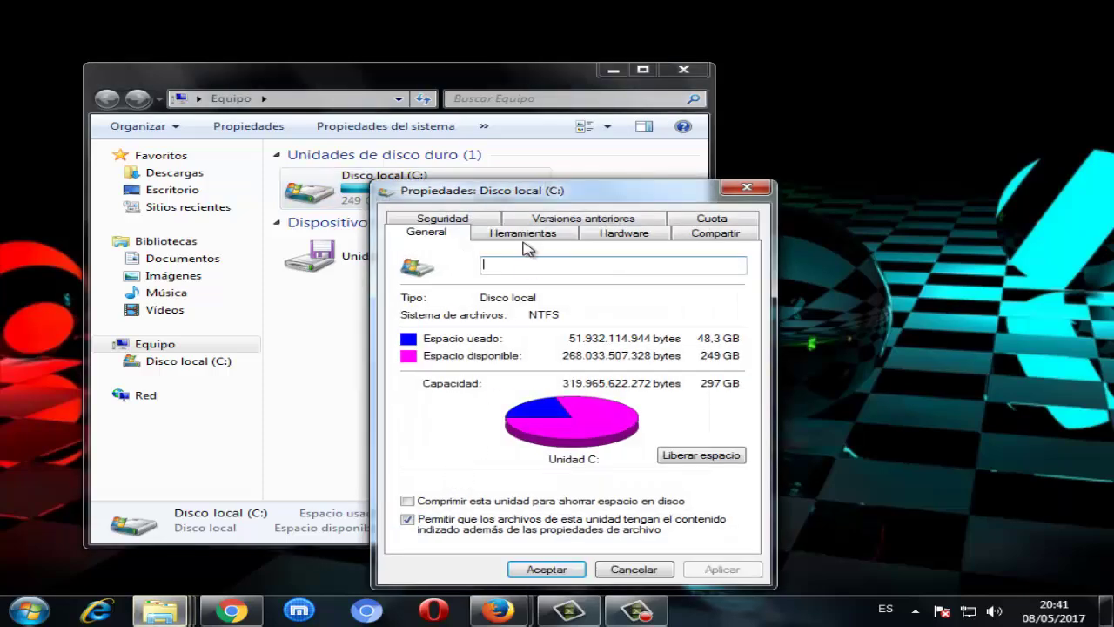
click(523, 233)
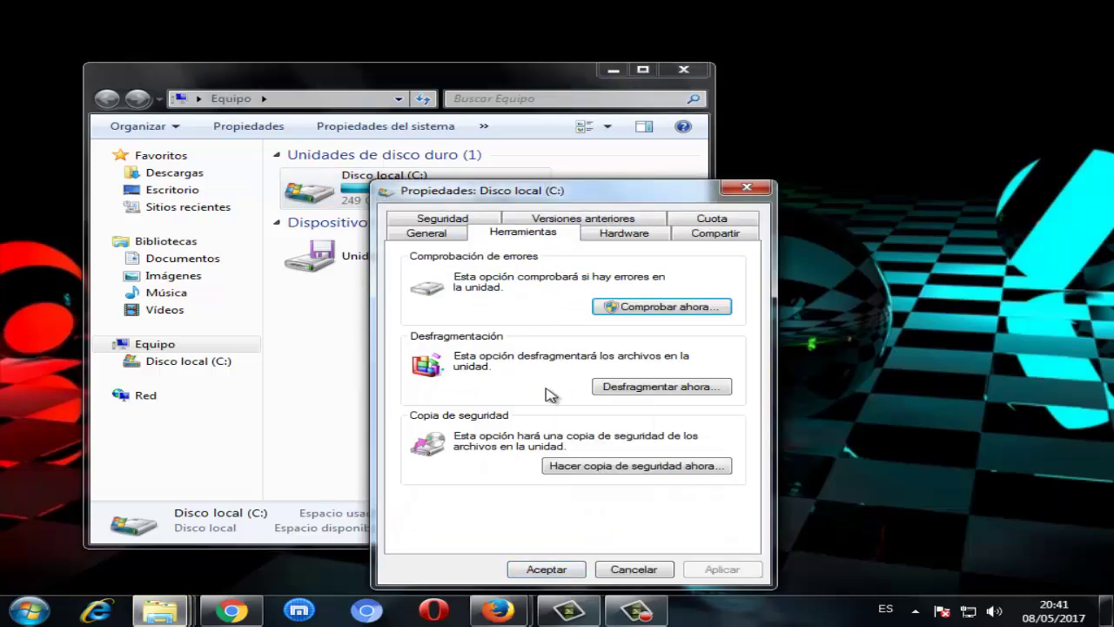
click(652, 392)
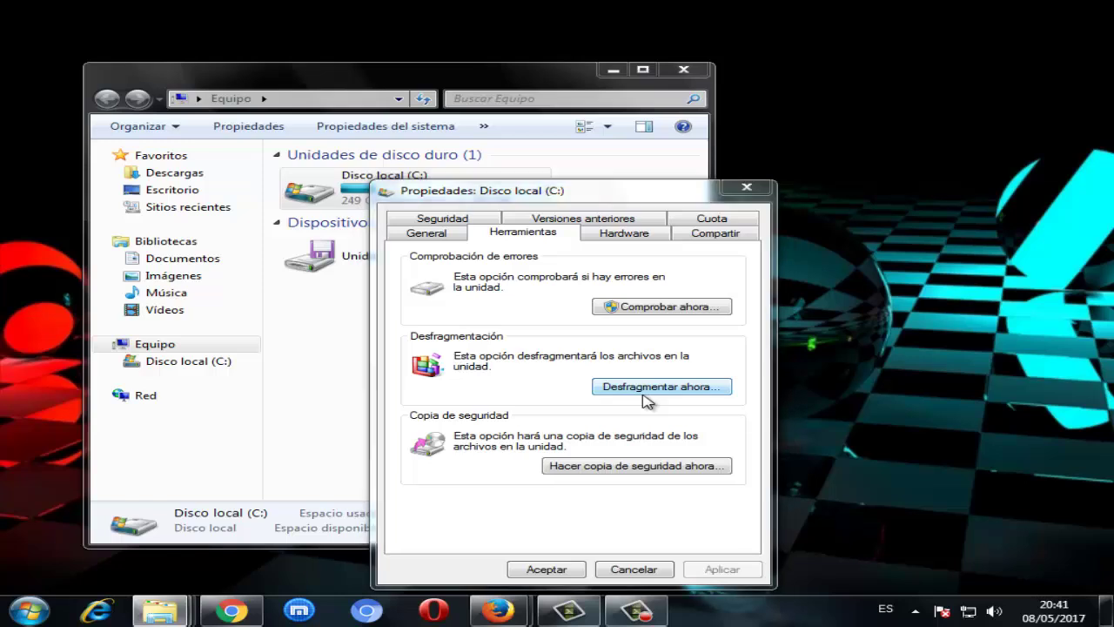
click(647, 401)
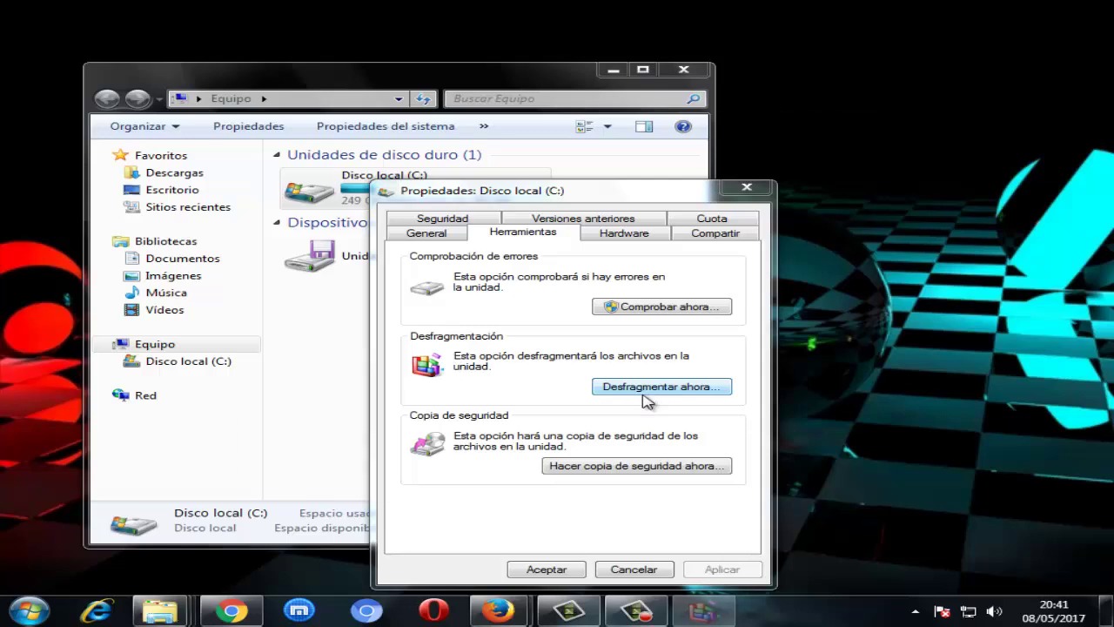